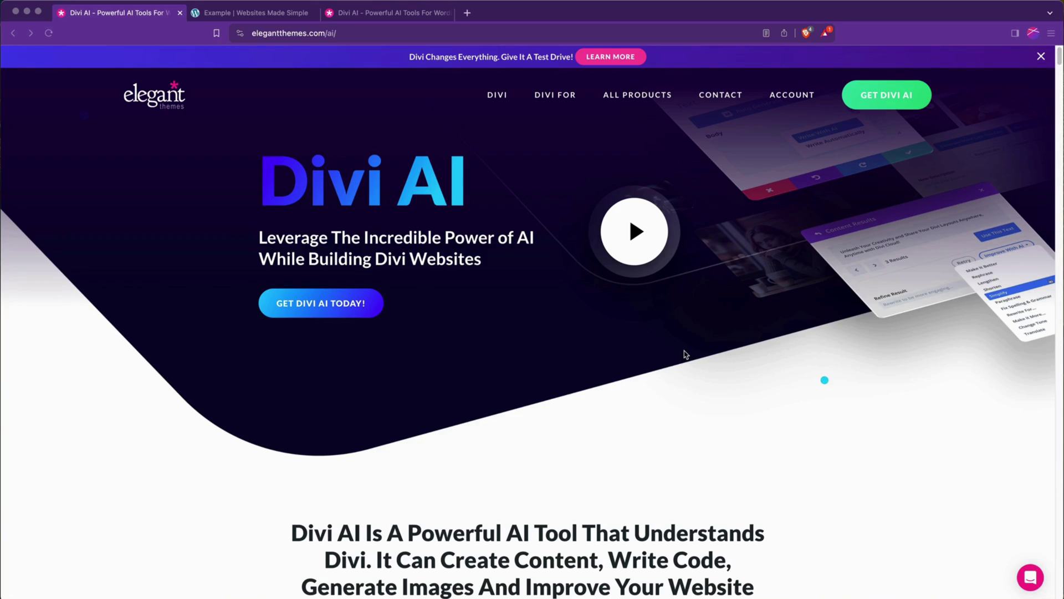
# Step: Browse the Divi AI features page, then switch to the 'Example | Websites Made Simple' tab
pyautogui.scroll(-2, 782, 340)
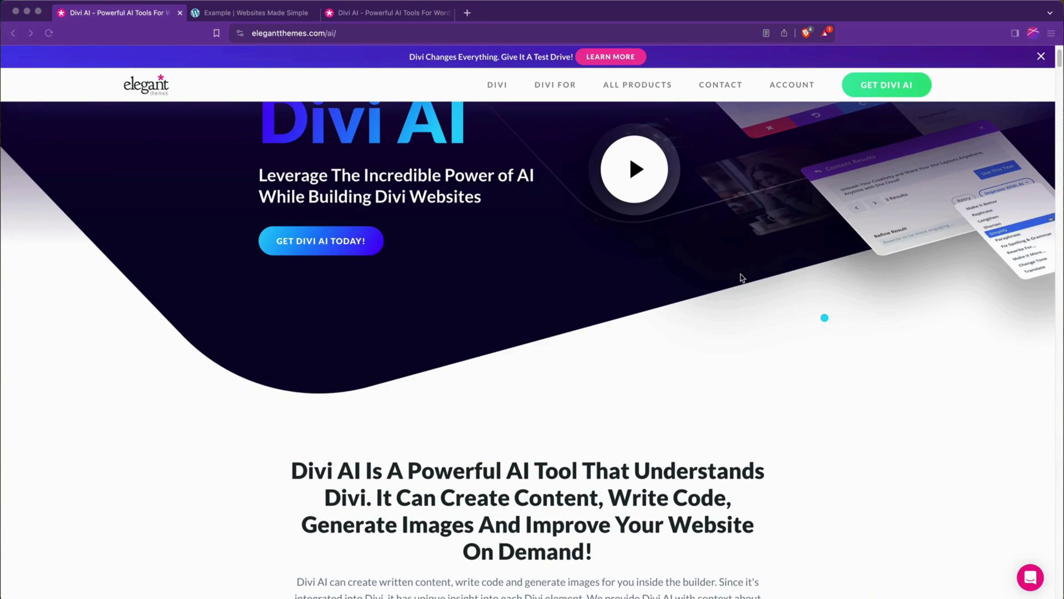
pyautogui.scroll(-1, 746, 287)
pyautogui.scroll(-10, 746, 288)
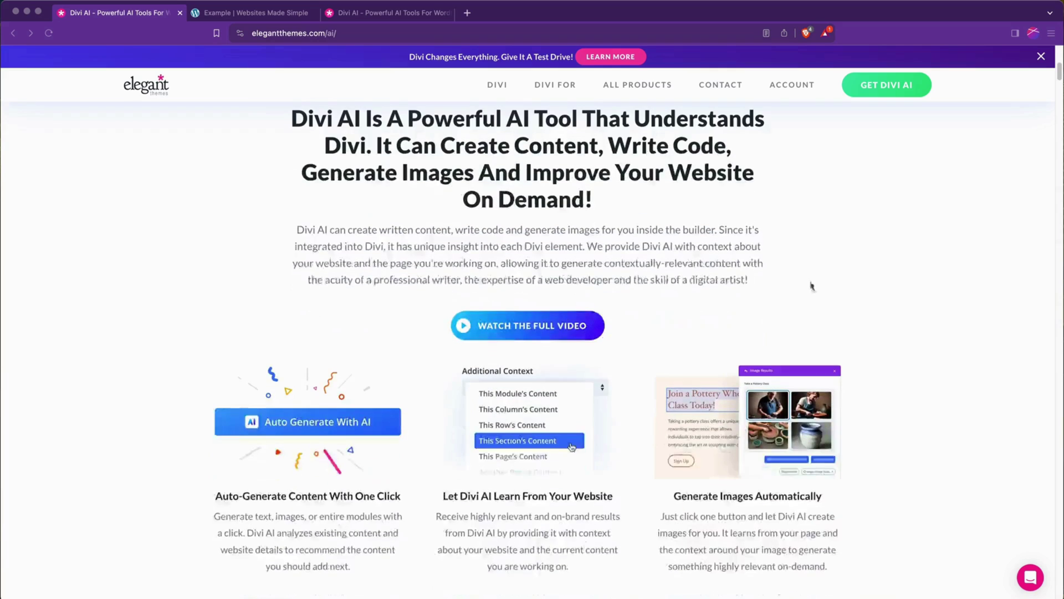
pyautogui.scroll(-5, 887, 290)
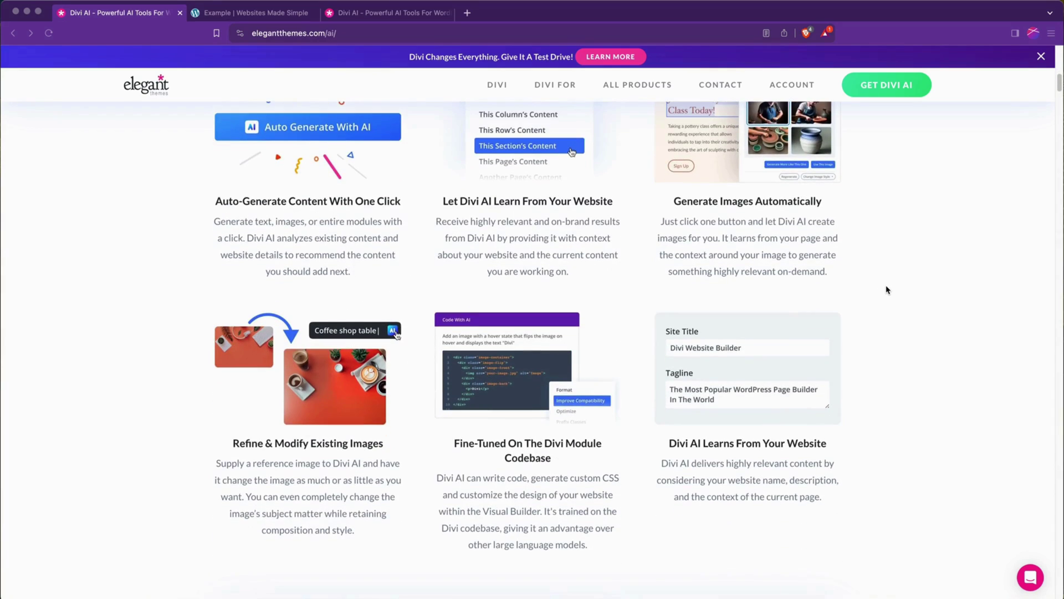
pyautogui.scroll(-6, 885, 290)
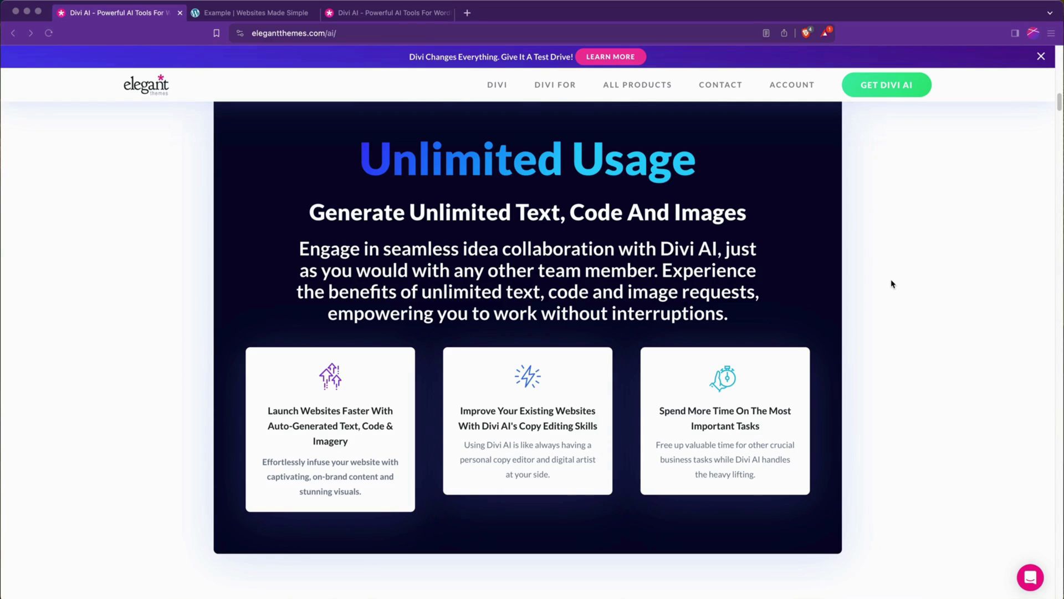
pyautogui.scroll(-12, 891, 284)
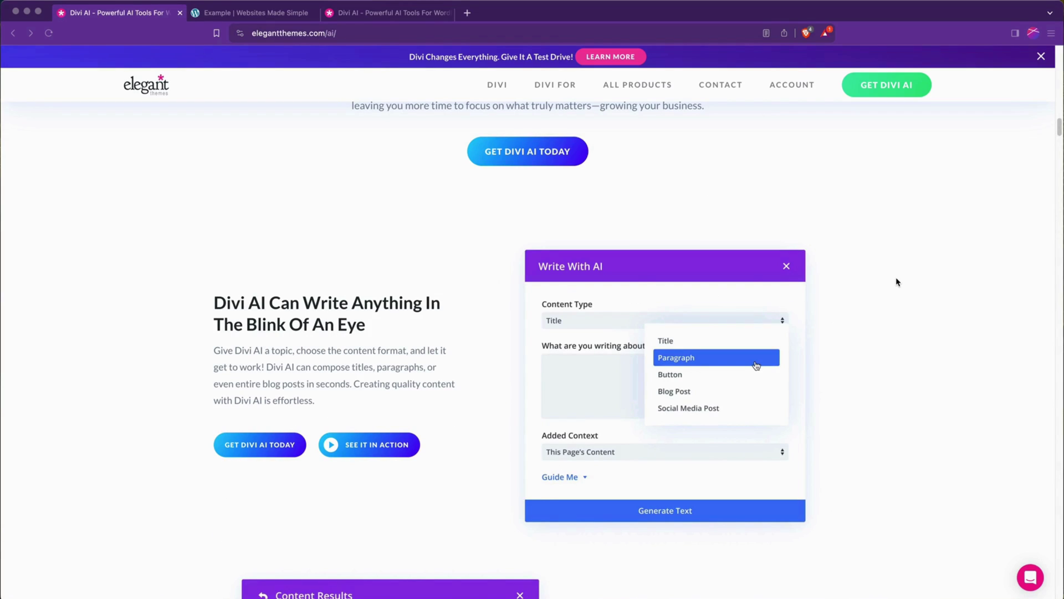
pyautogui.click(271, 15)
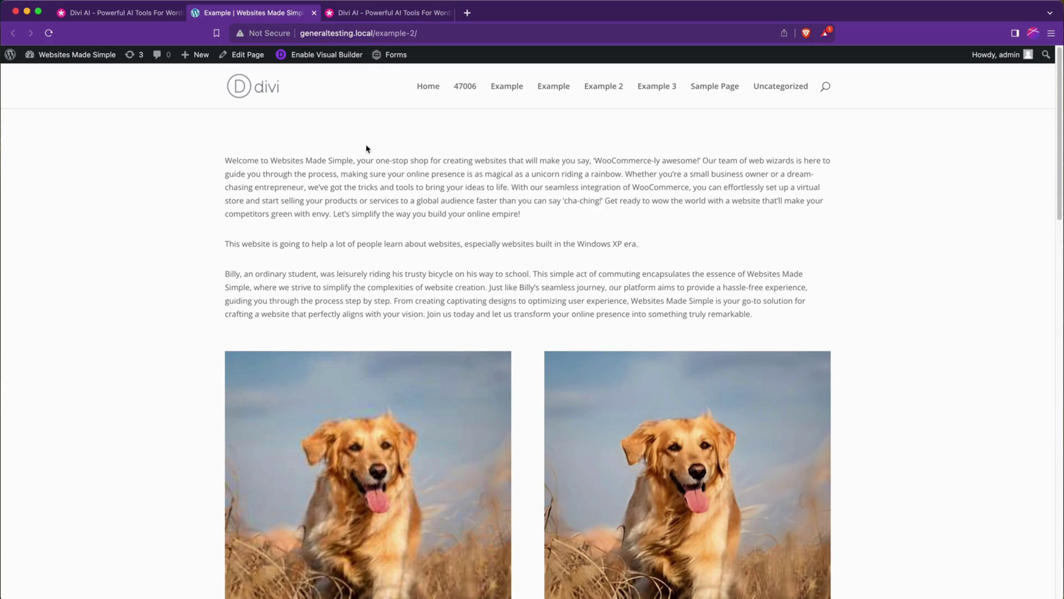
# Step: Enable the Visual Builder on the example page
pyautogui.click(318, 56)
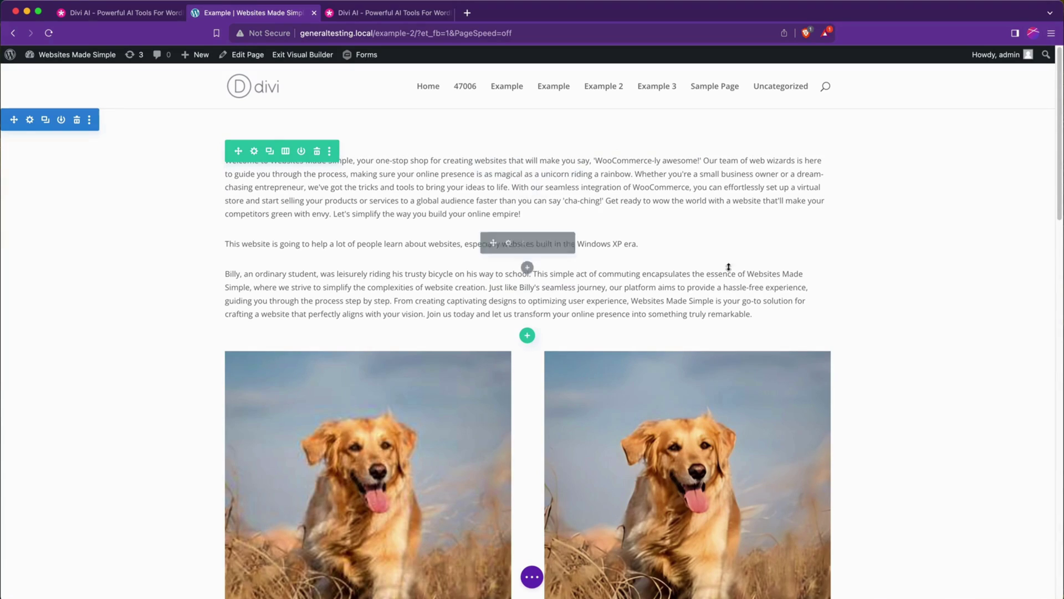
pyautogui.keyDown('super'); pyautogui.click(331, 54); pyautogui.keyUp('super')
pyautogui.keyDown('super'); pyautogui.click(332, 54); pyautogui.keyUp('super')
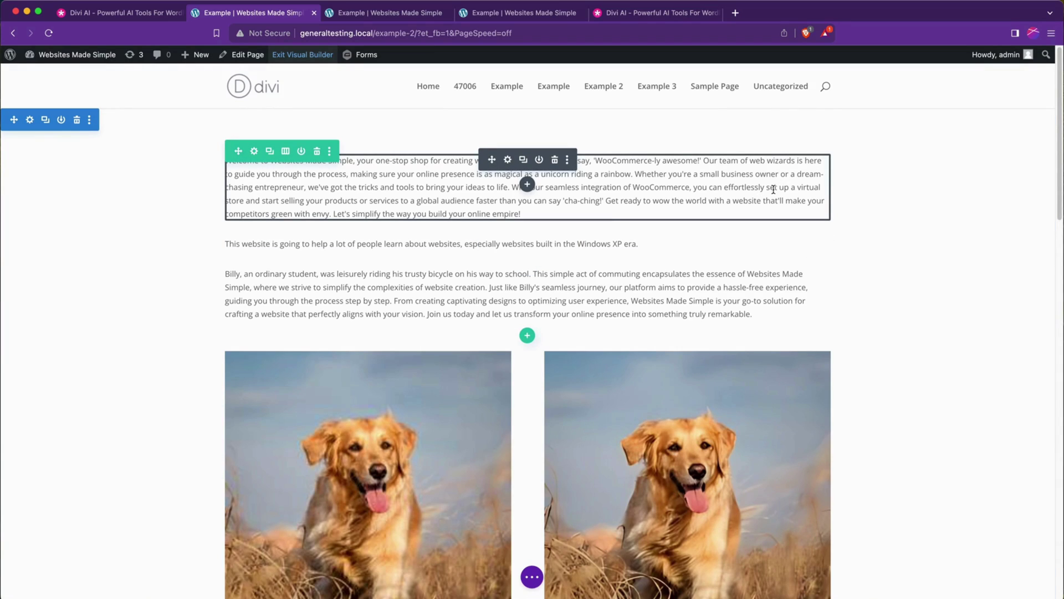
# Step: Add a Text module under the first paragraph and start generating its content with AI
pyautogui.click(527, 184)
pyautogui.write('text')
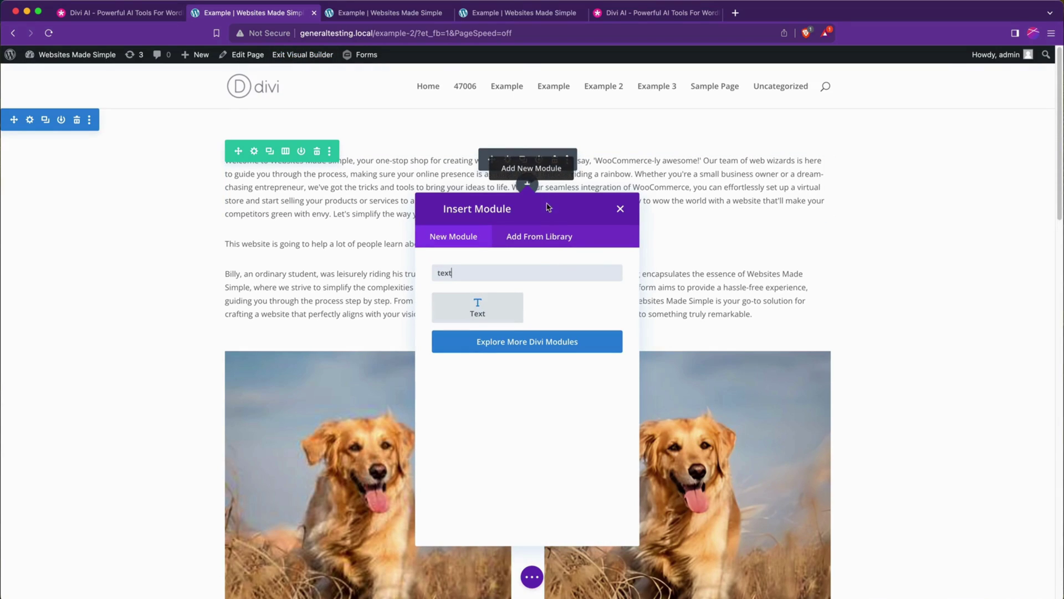
pyautogui.click(474, 311)
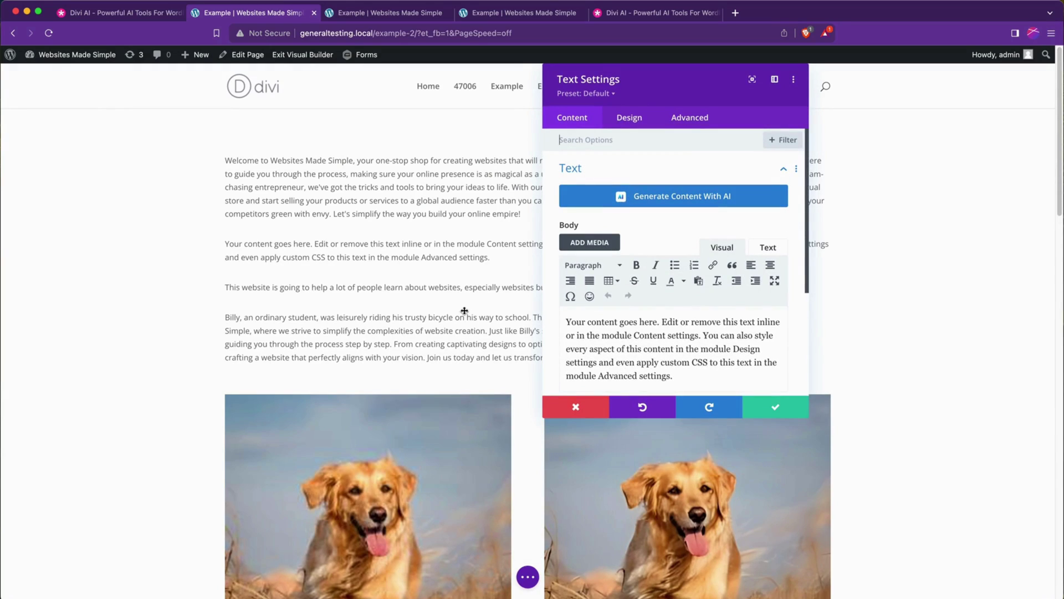
pyautogui.click(687, 204)
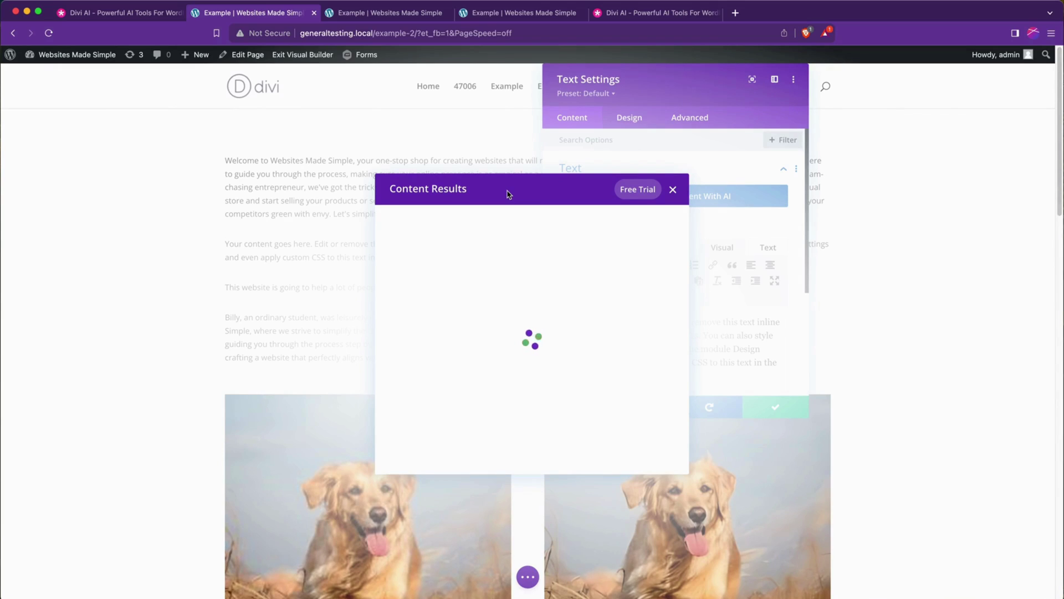
# Step: Enlarge the Content Results box and inspect the generated typewriter-effect code
pyautogui.moveTo(672, 300); pyautogui.dragTo(663, 436)
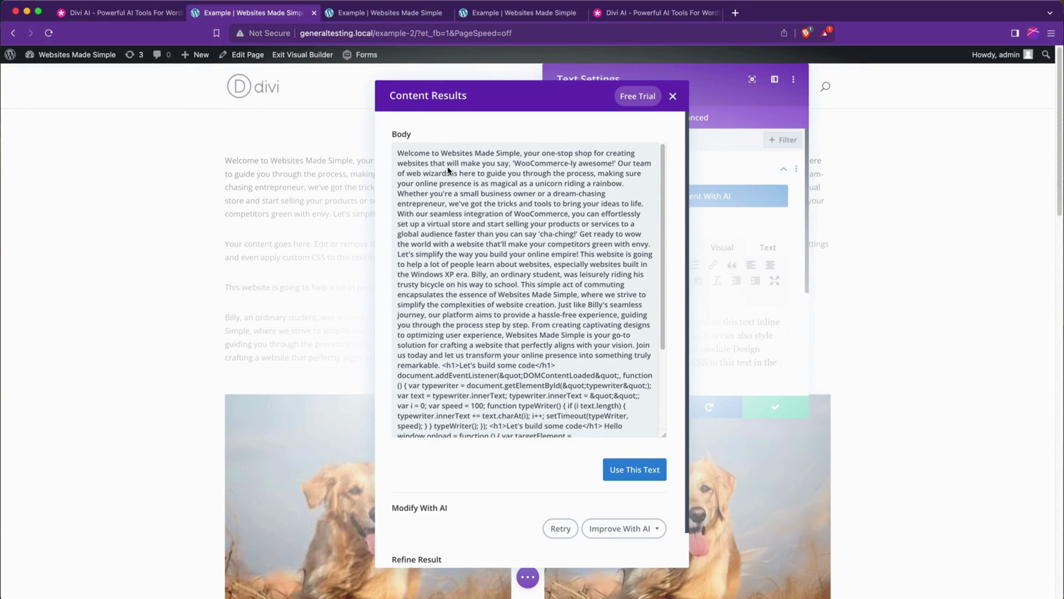
pyautogui.scroll(-4, 462, 227)
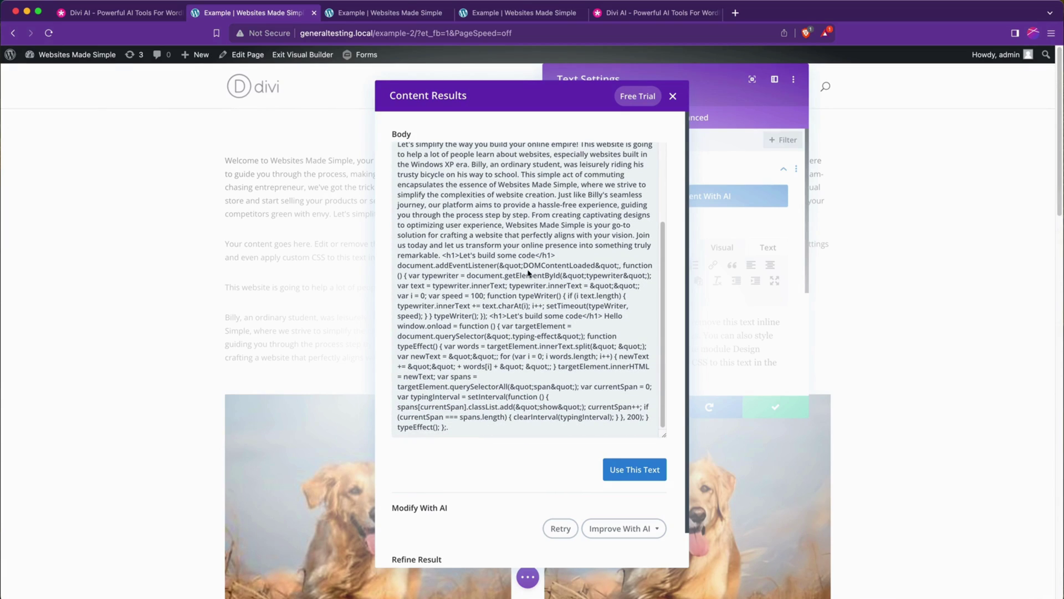
pyautogui.moveTo(451, 255); pyautogui.dragTo(583, 433)
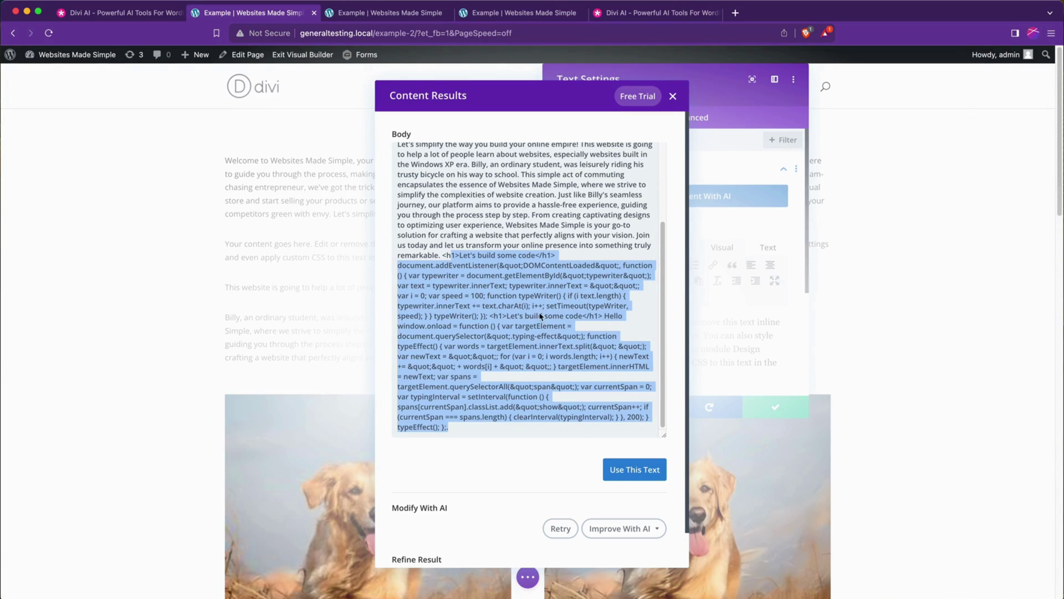
pyautogui.scroll(-1, 540, 316)
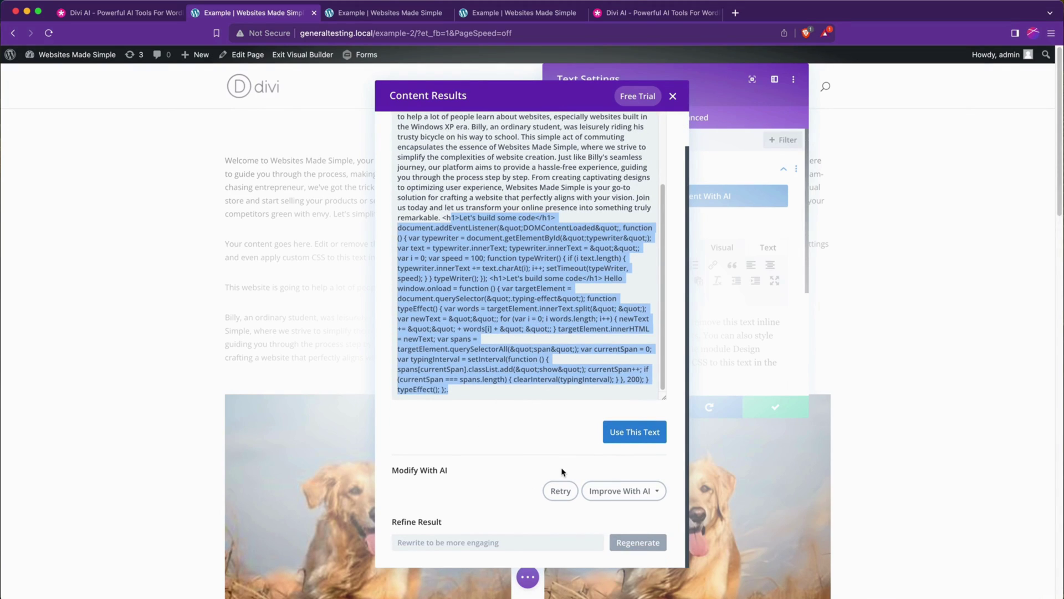
pyautogui.click(493, 392)
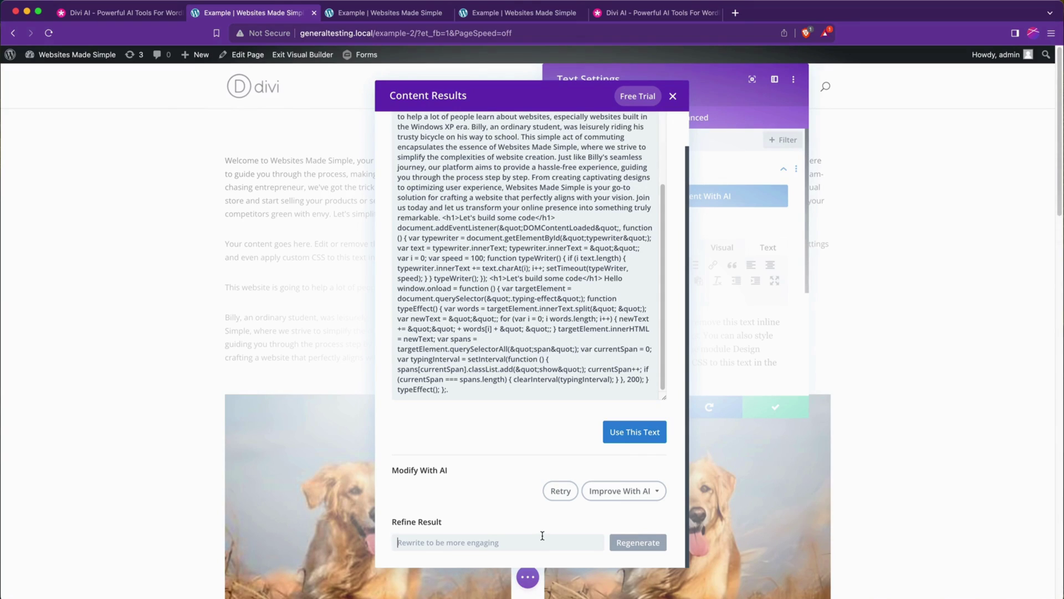
# Step: Browse the Improve With AI options for the generated text
pyautogui.click(641, 492)
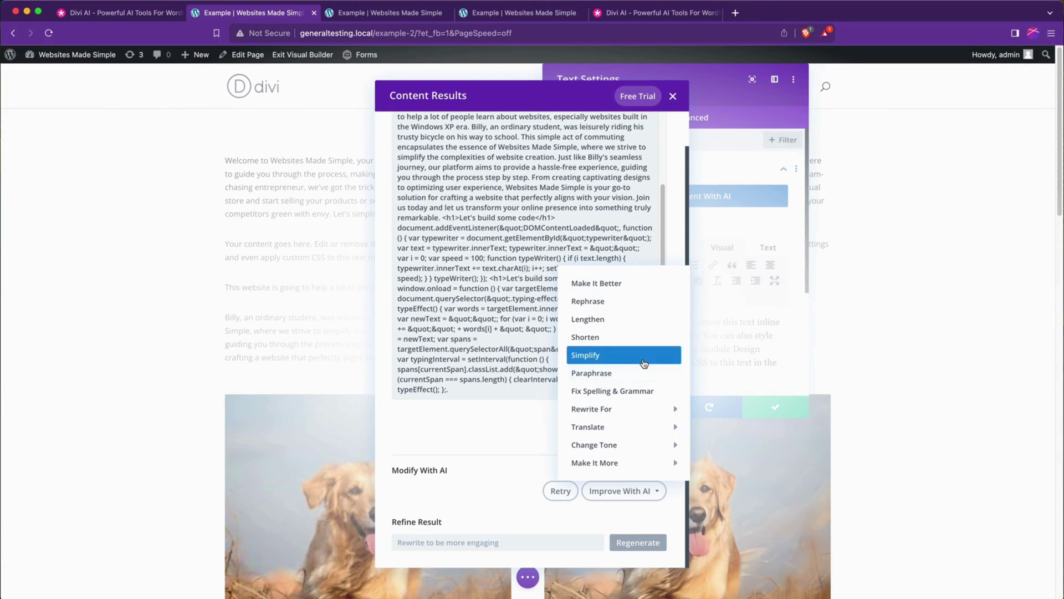
pyautogui.moveTo(643, 409)
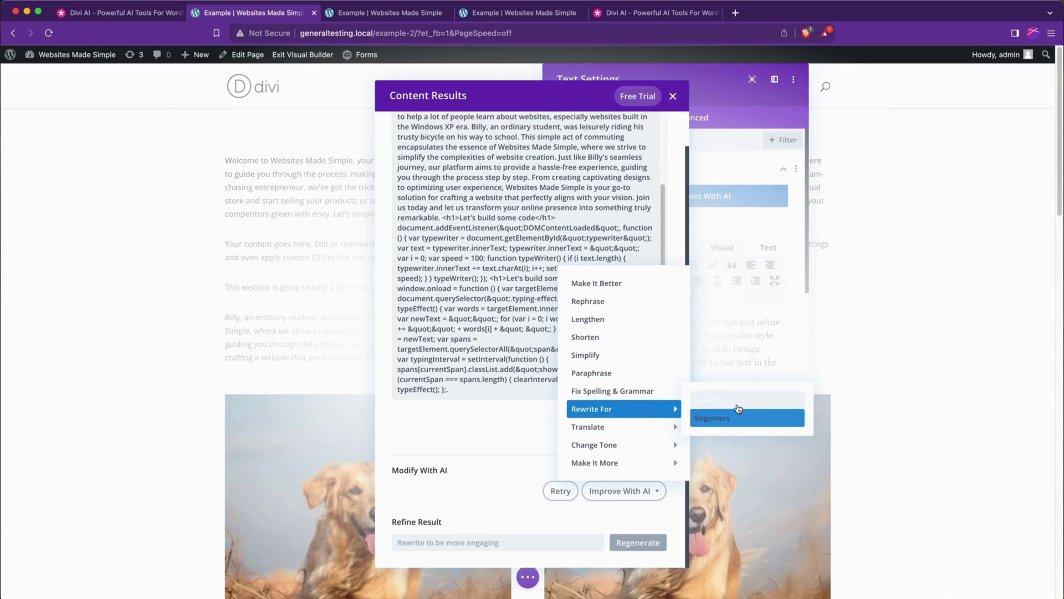
pyautogui.moveTo(638, 455)
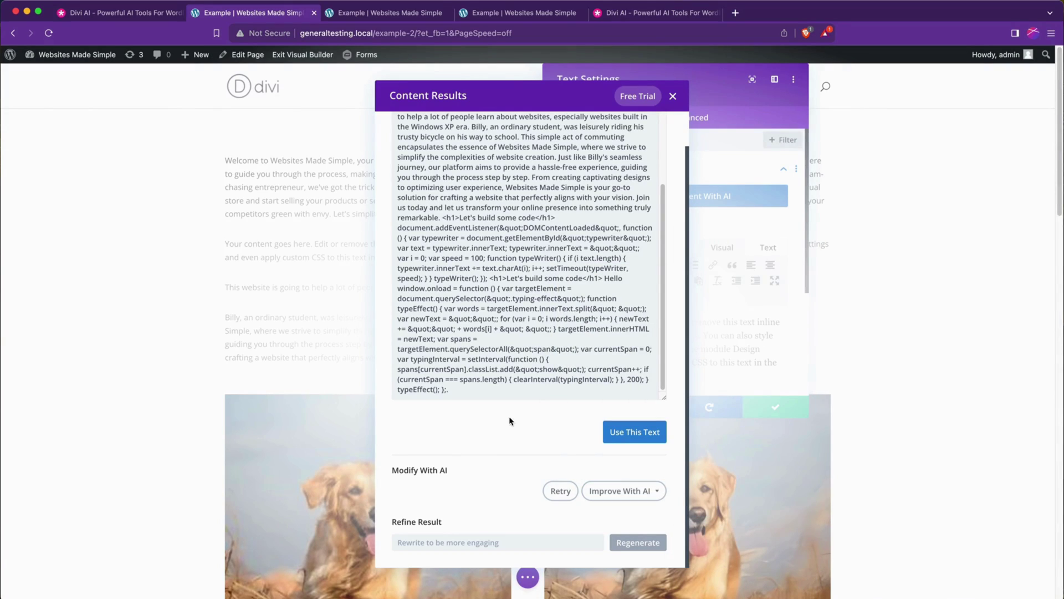
# Step: Discard the AI results and replace the body text with 'Bikes are a great way to get around the city.'
pyautogui.click(673, 96)
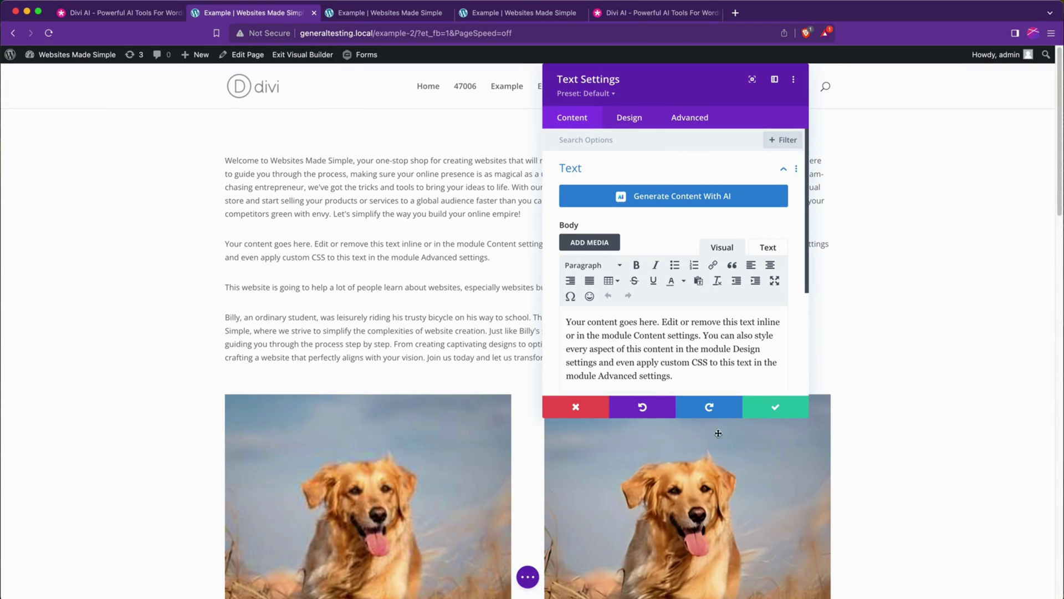
pyautogui.scroll(-1, 685, 333)
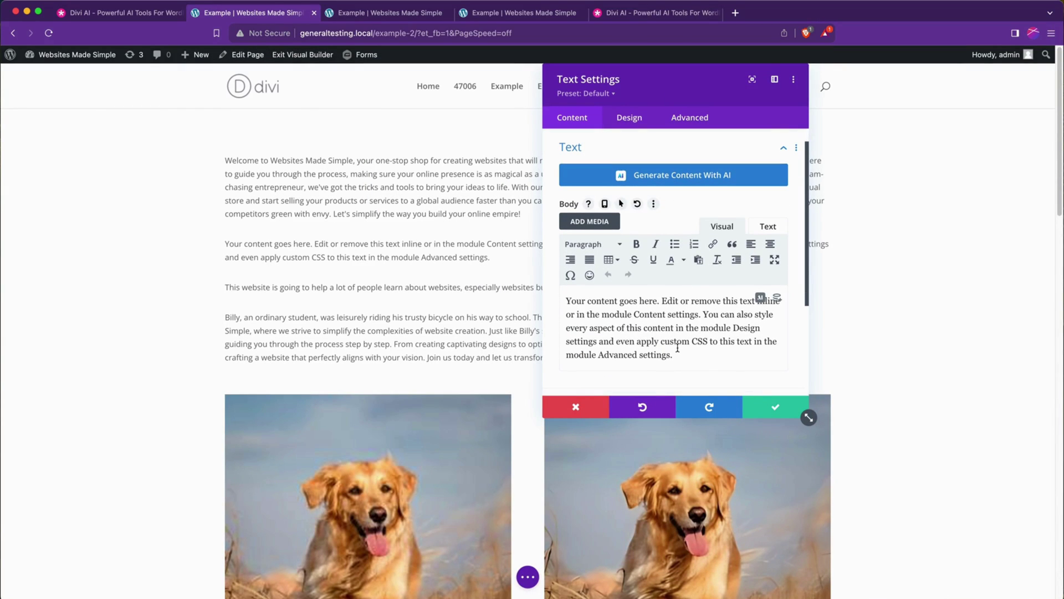
pyautogui.press('super+a')
pyautogui.press('BackSpace')
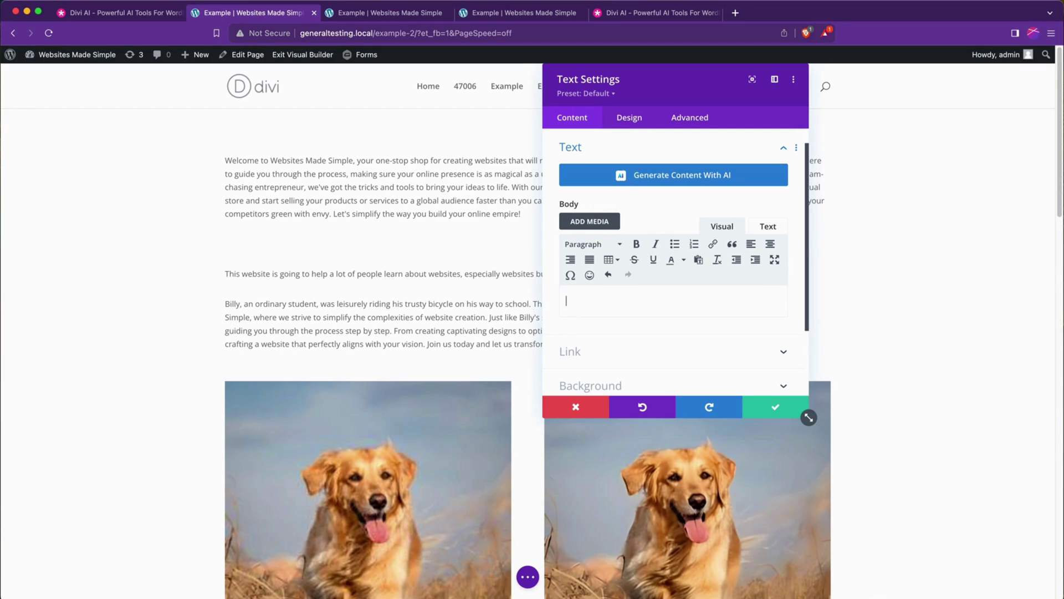
pyautogui.write('Bikes are a great way to get erou')
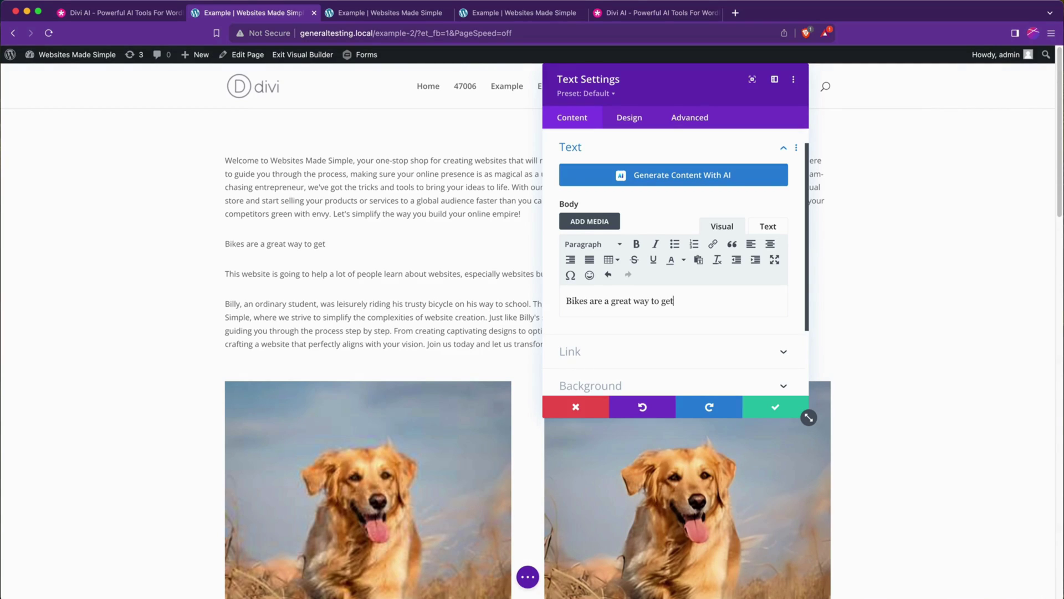
pyautogui.press('BackSpace')
pyautogui.press('BackSpace')
pyautogui.press('BackSpace')
pyautogui.press('BackSpace')
pyautogui.write('aroun d the')
pyautogui.press('BackSpace')
pyautogui.press('BackSpace')
pyautogui.press('BackSpace')
pyautogui.press('BackSpace')
pyautogui.write('d the city.')
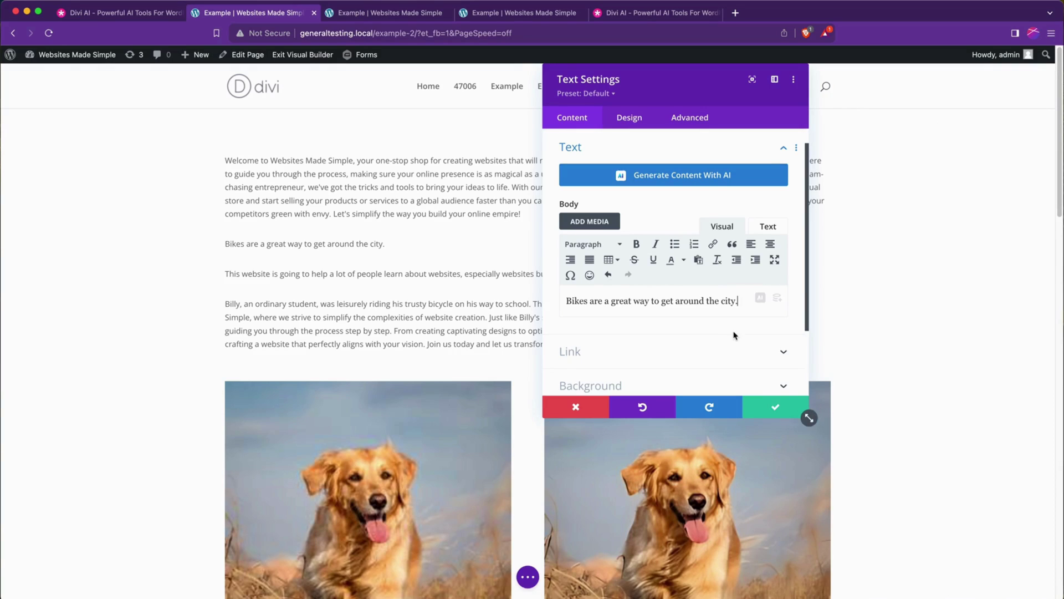
# Step: Have Divi AI lengthen the bikes sentence and enlarge the result box
pyautogui.click(761, 299)
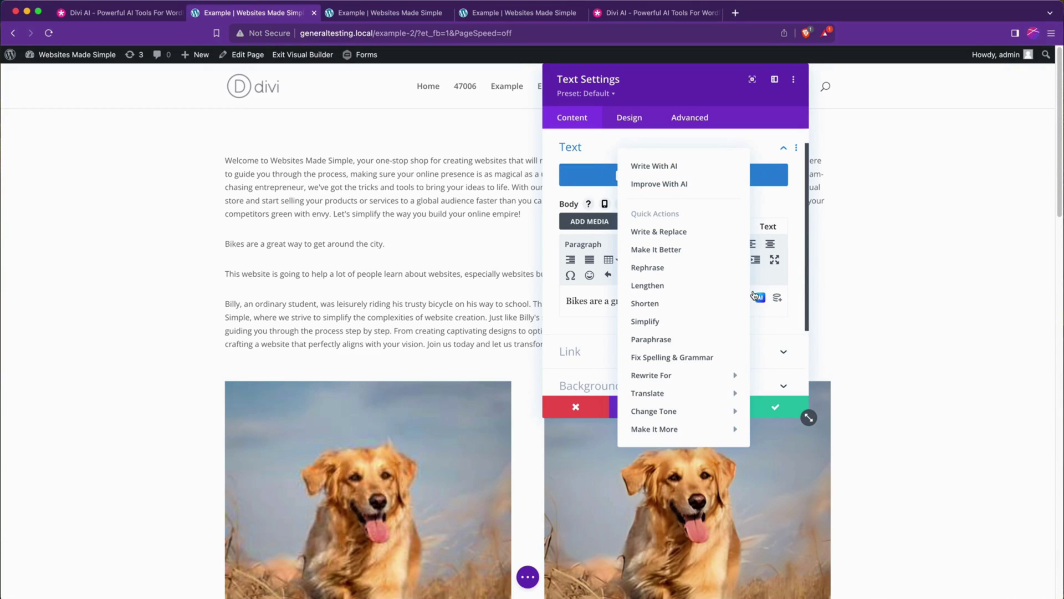
pyautogui.click(675, 294)
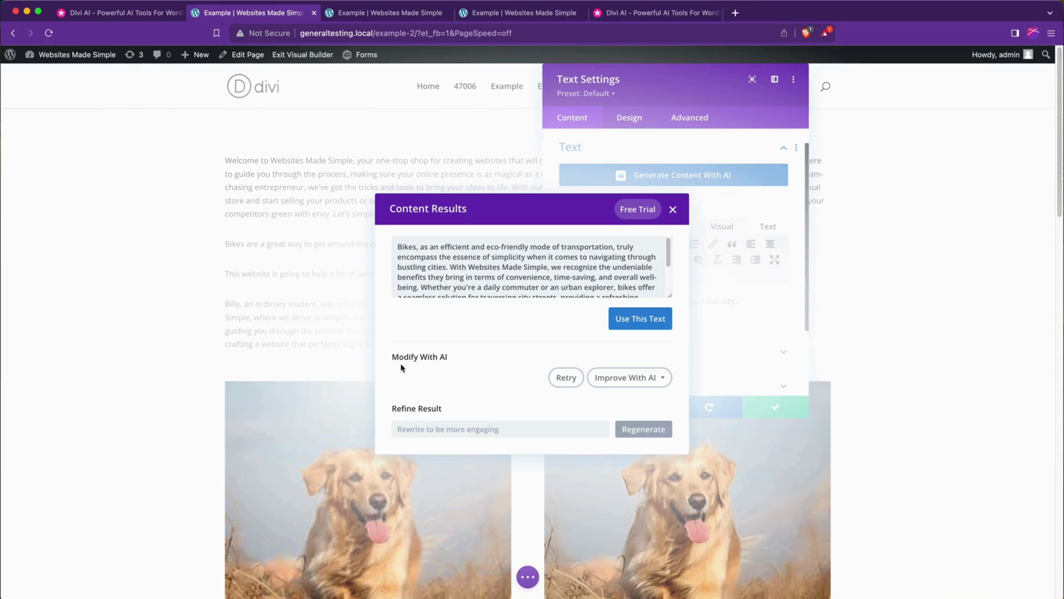
pyautogui.moveTo(667, 293); pyautogui.dragTo(669, 331)
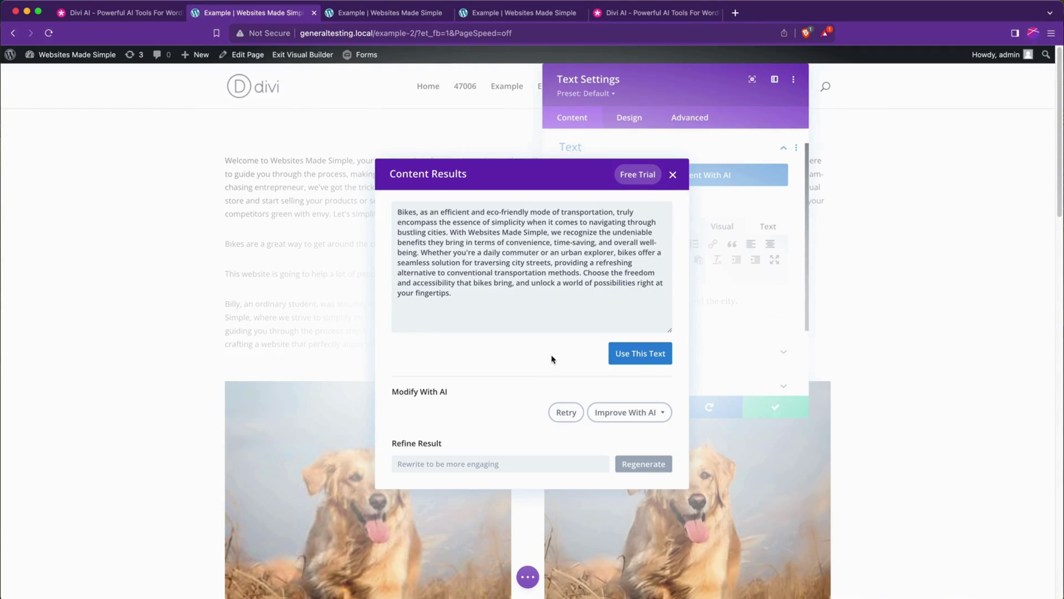
# Step: Insert the lengthened bikes paragraph into the Text module and save it
pyautogui.click(648, 353)
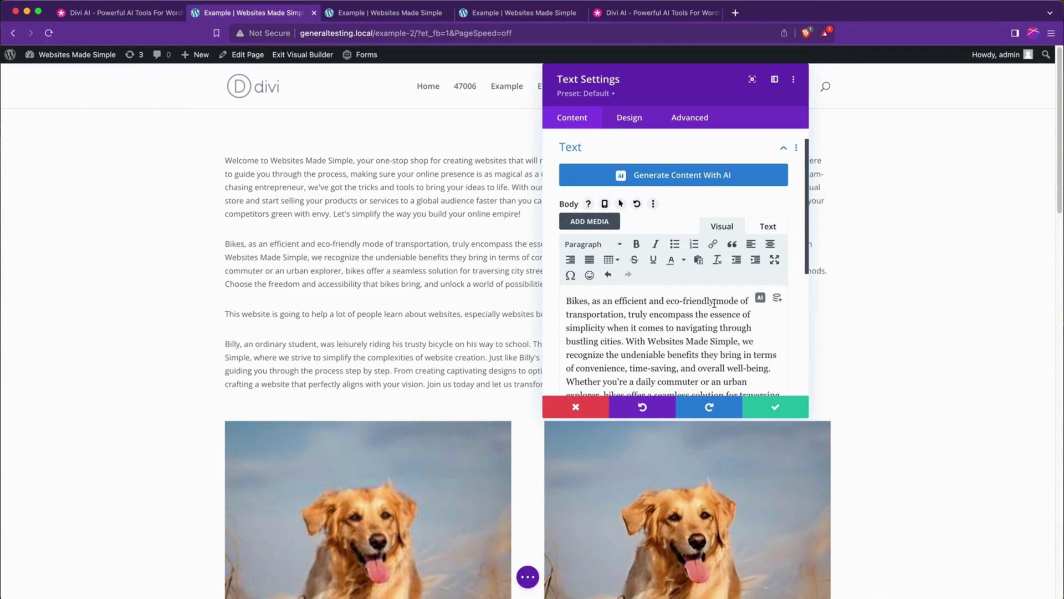
pyautogui.scroll(-3, 698, 315)
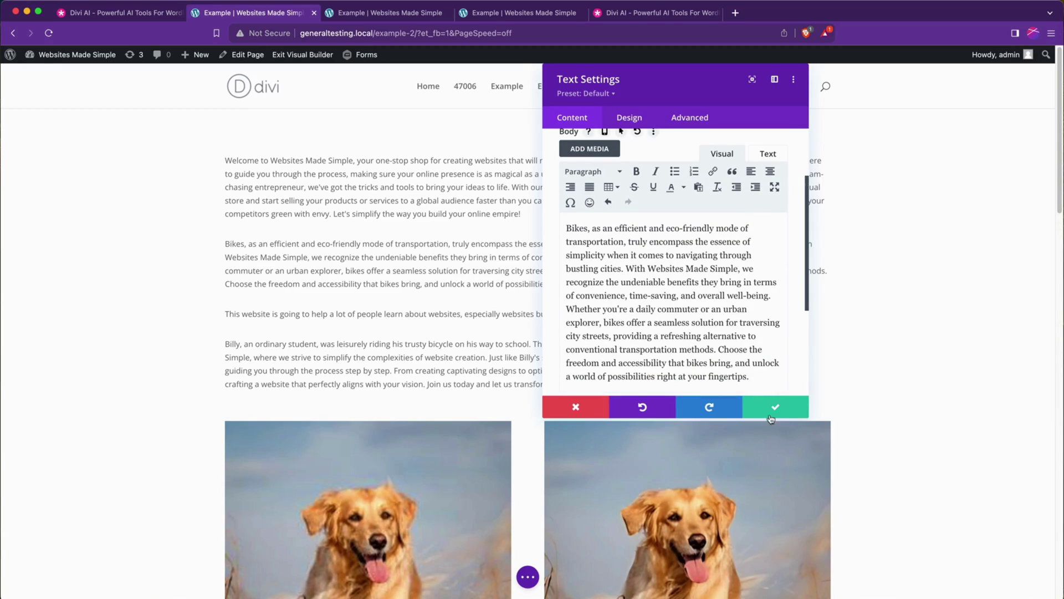
pyautogui.click(804, 411)
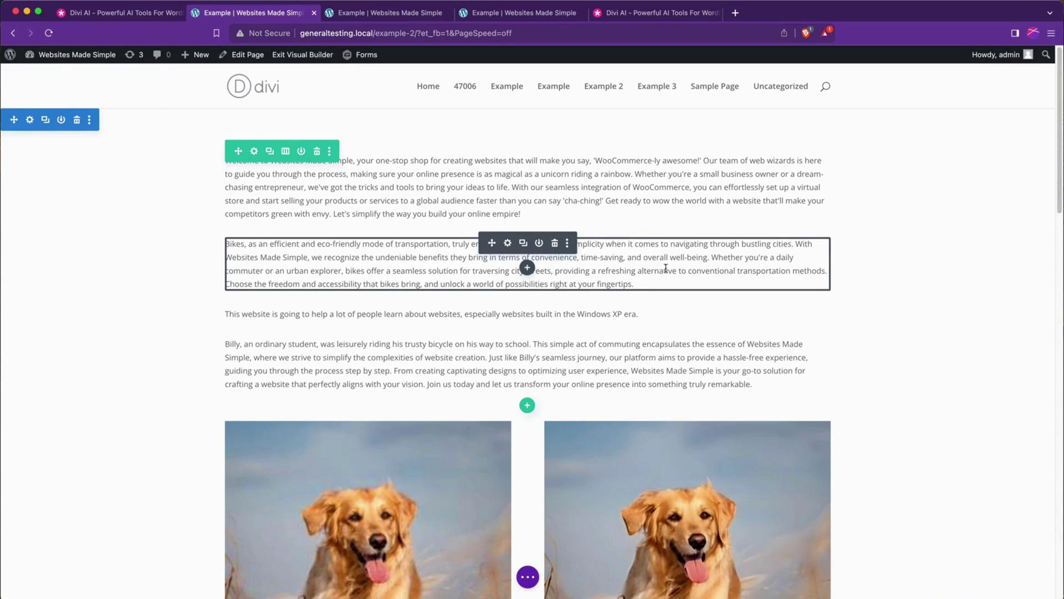
# Step: Scroll down to the Batman image row with its empty right column
pyautogui.scroll(-2, 445, 262)
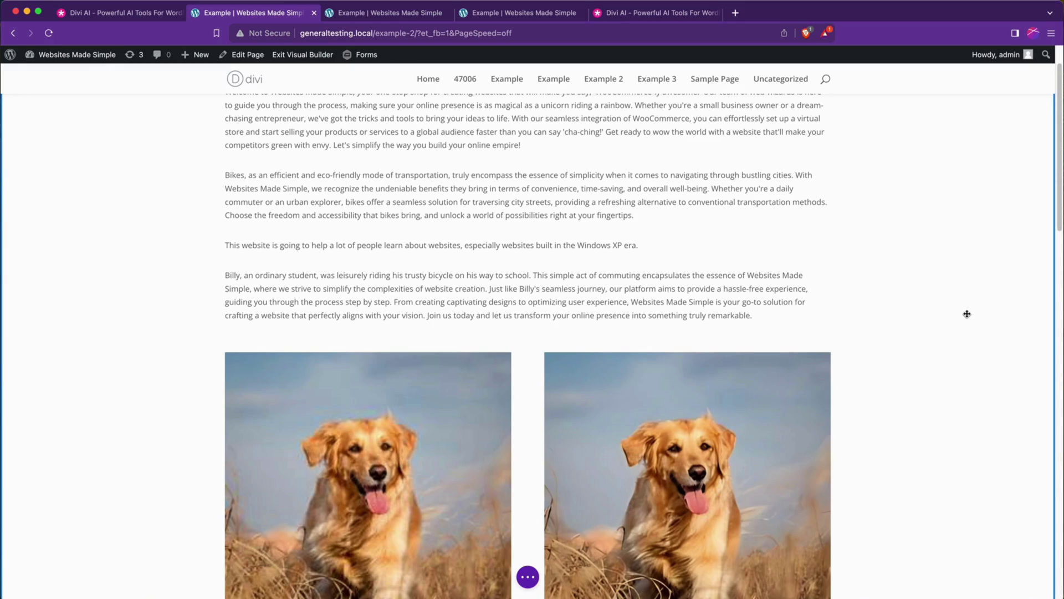
pyautogui.scroll(-7, 980, 312)
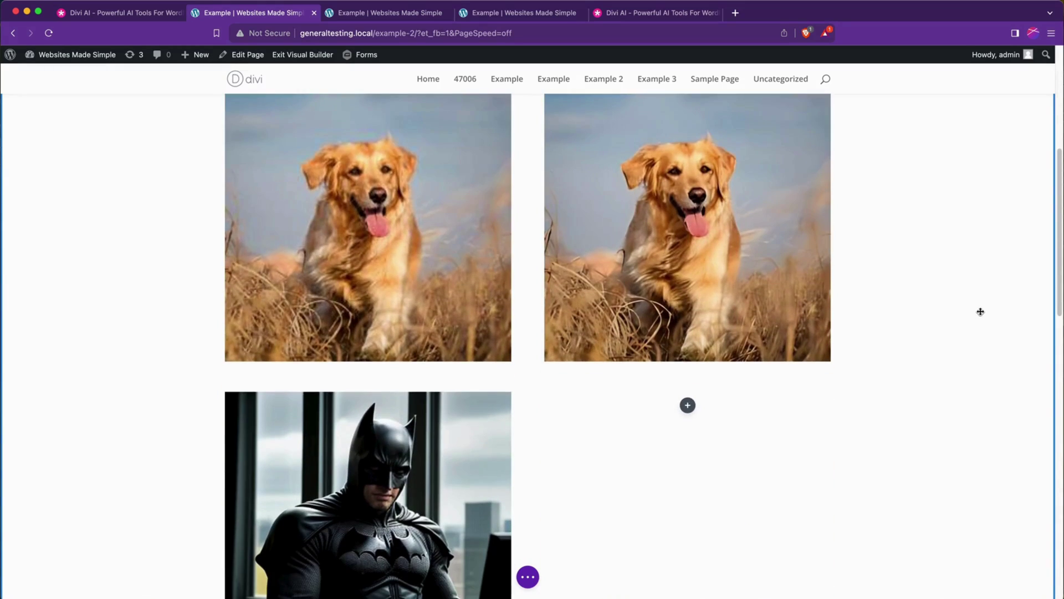
pyautogui.scroll(-1, 936, 346)
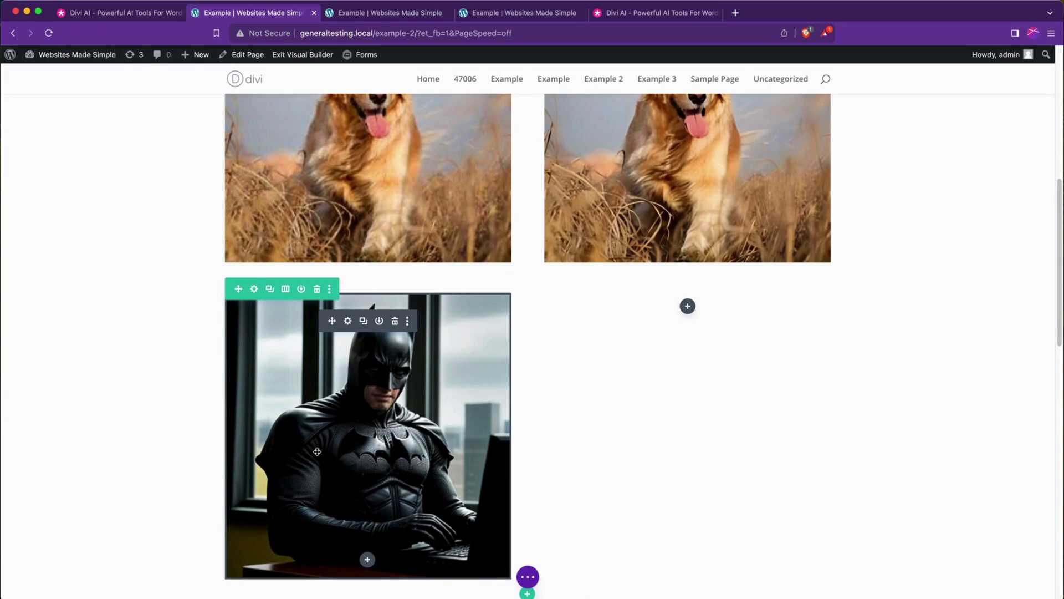
# Step: Add an Image module to the empty right column and start generating an image with AI
pyautogui.click(688, 306)
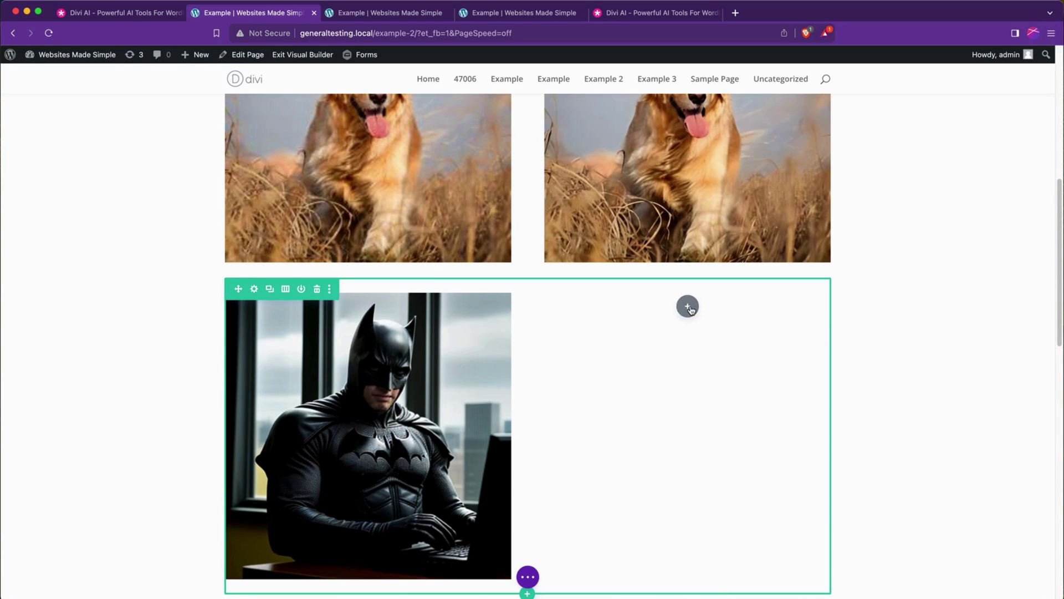
pyautogui.write('ima')
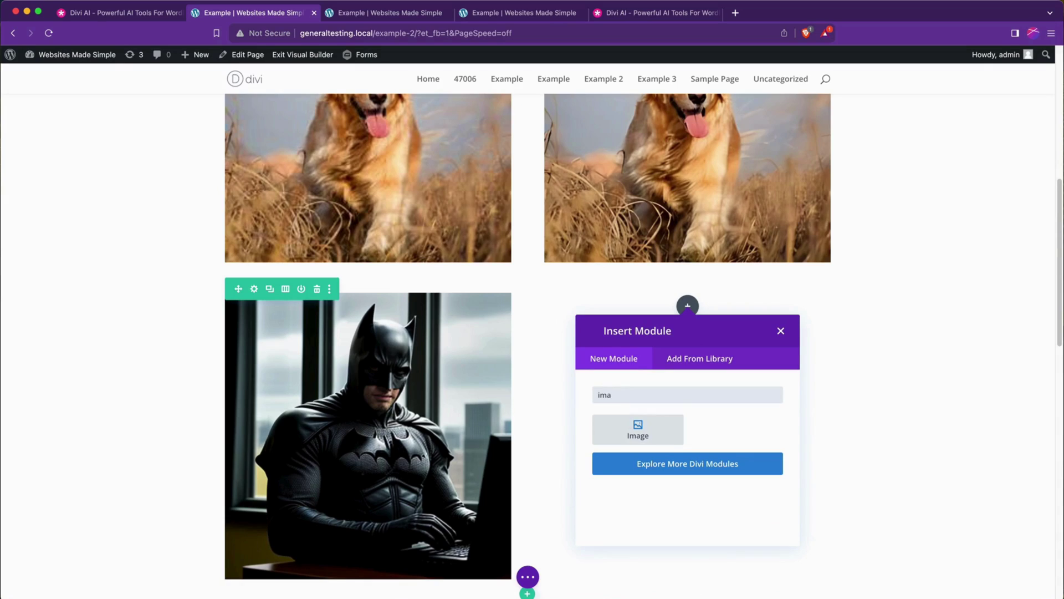
pyautogui.click(638, 428)
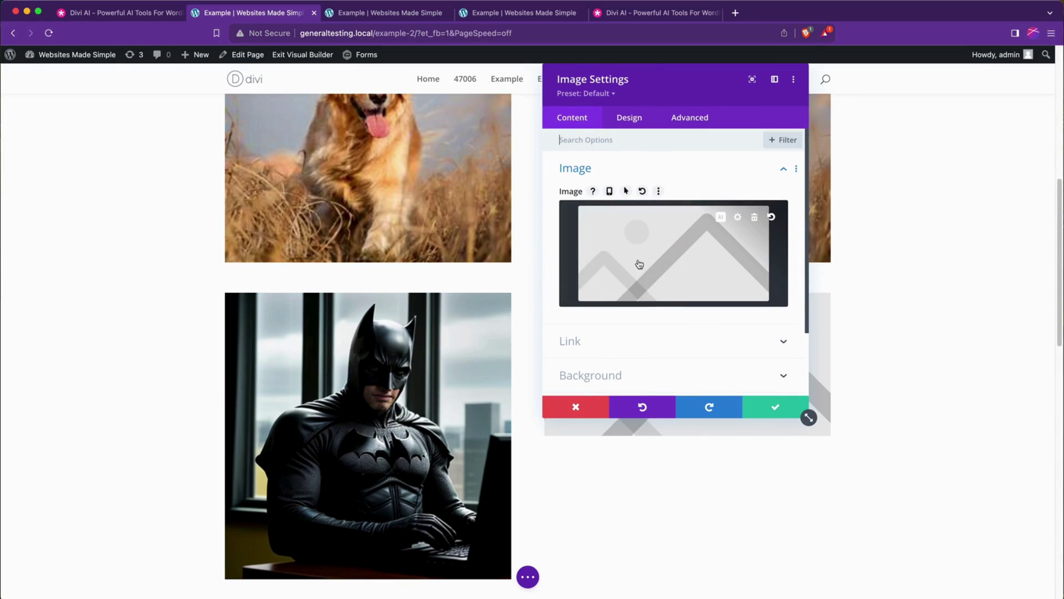
pyautogui.click(721, 216)
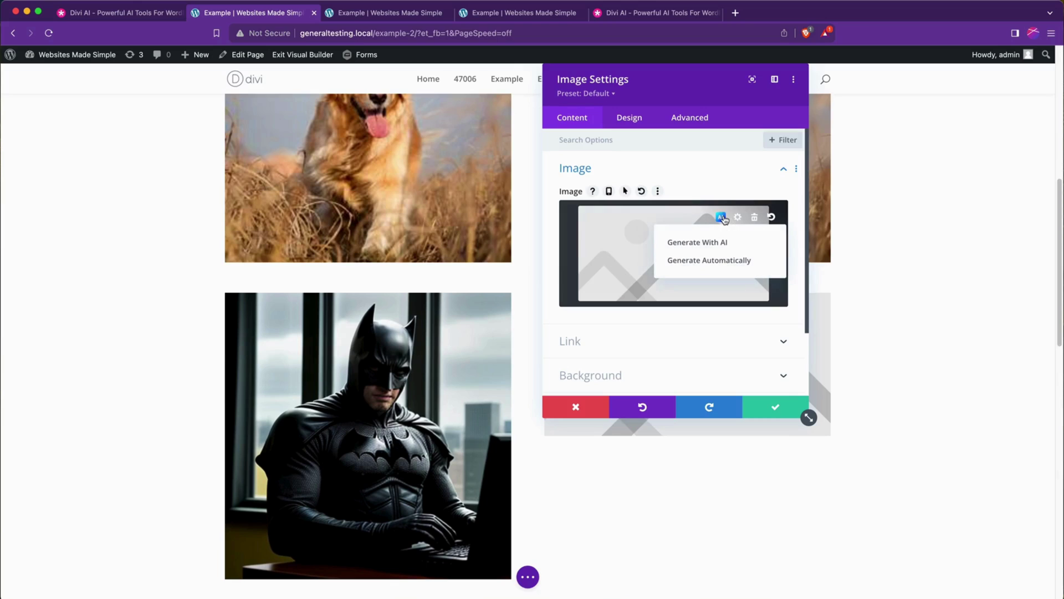
pyautogui.click(689, 242)
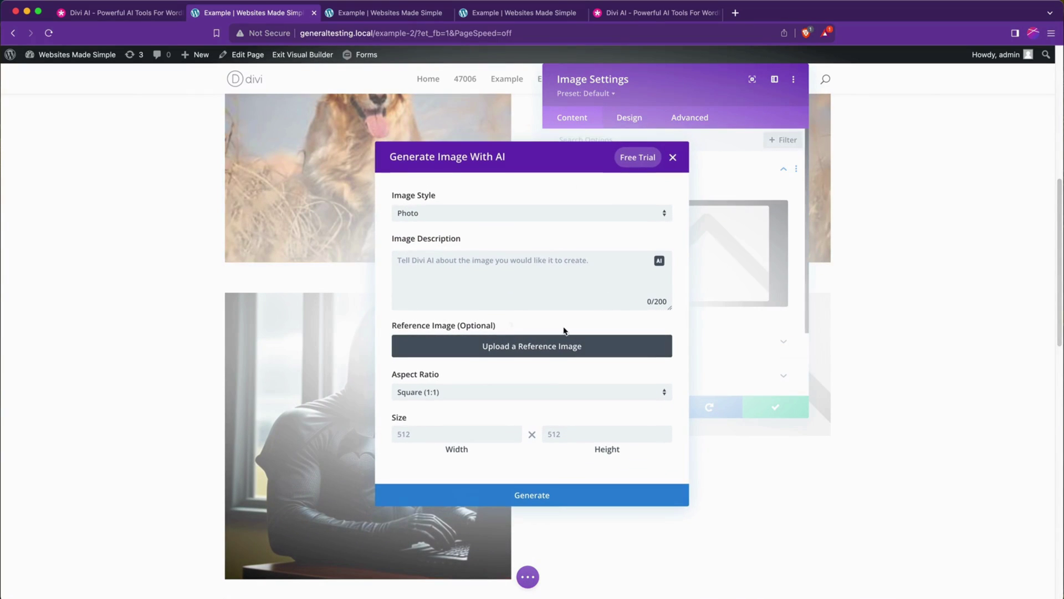
# Step: Generate a Photo-style image of Batman on a bike outside a candy store and use the top-right result
pyautogui.click(416, 217)
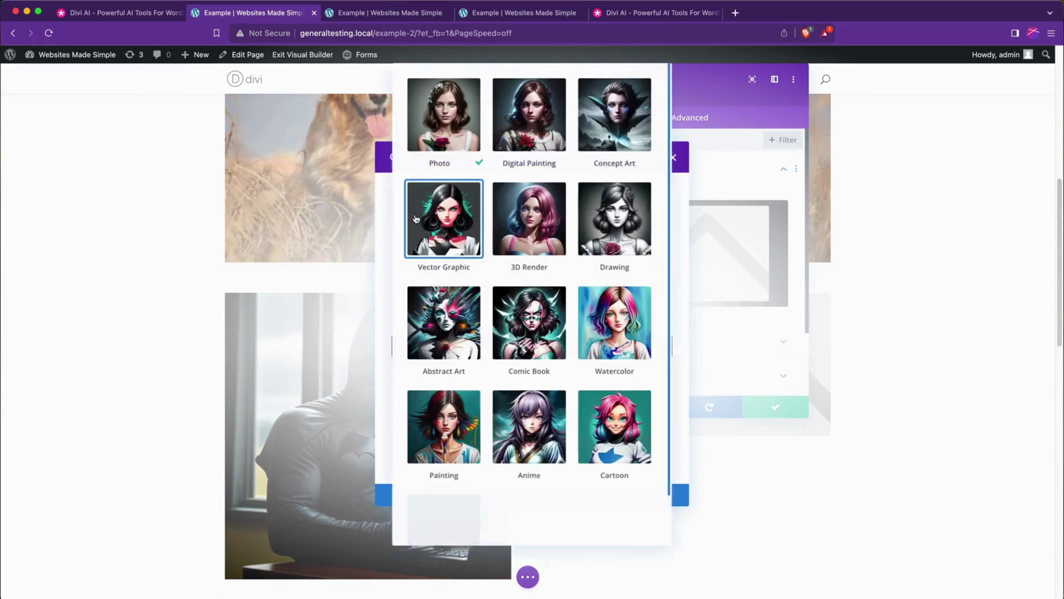
pyautogui.click(437, 122)
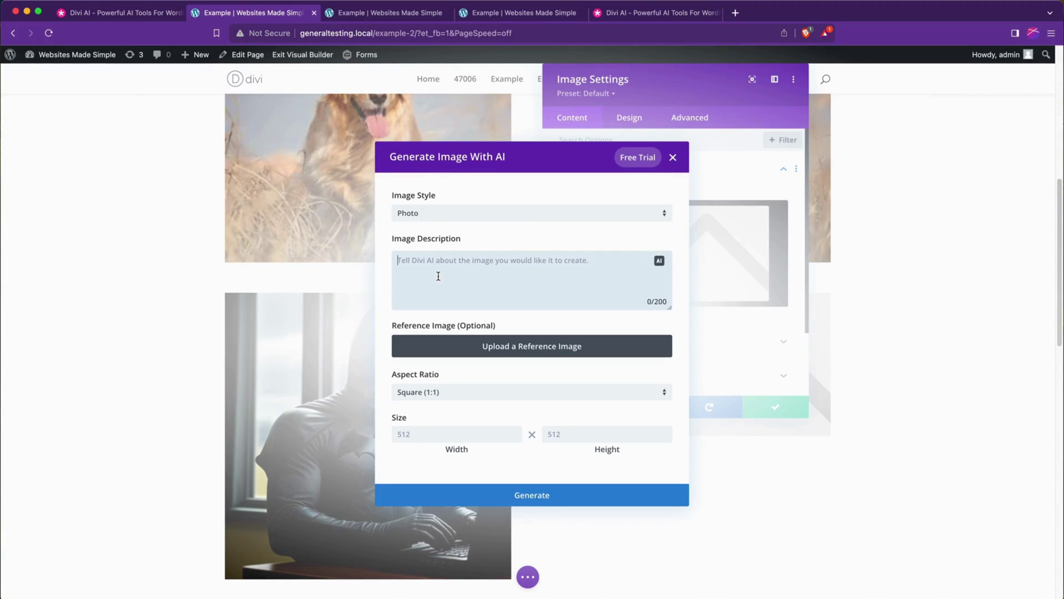
pyautogui.click(438, 276)
pyautogui.write('Batman on a bike in front')
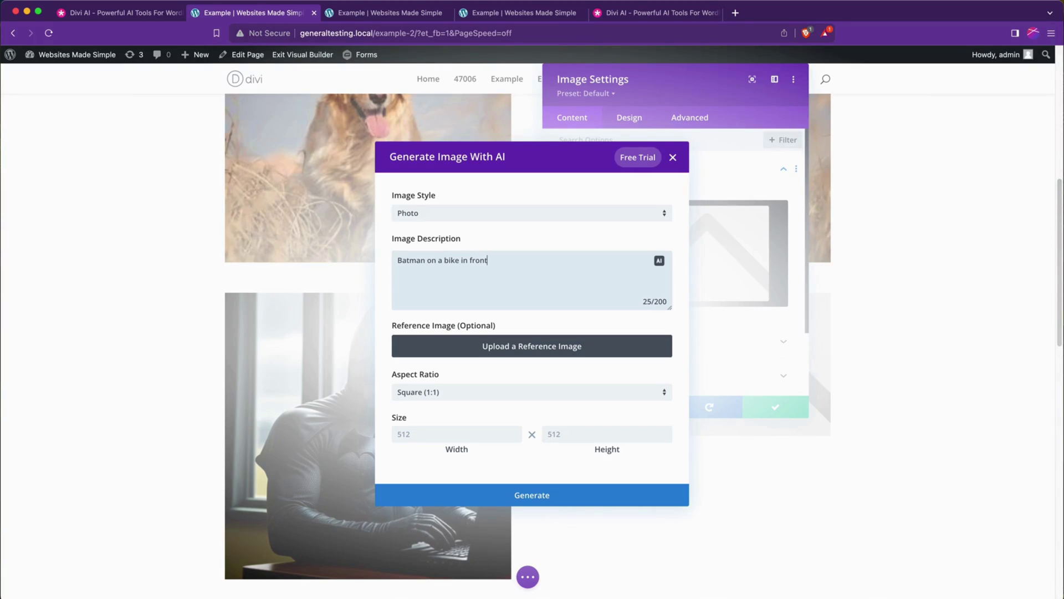
pyautogui.write('store.')
pyautogui.click(526, 495)
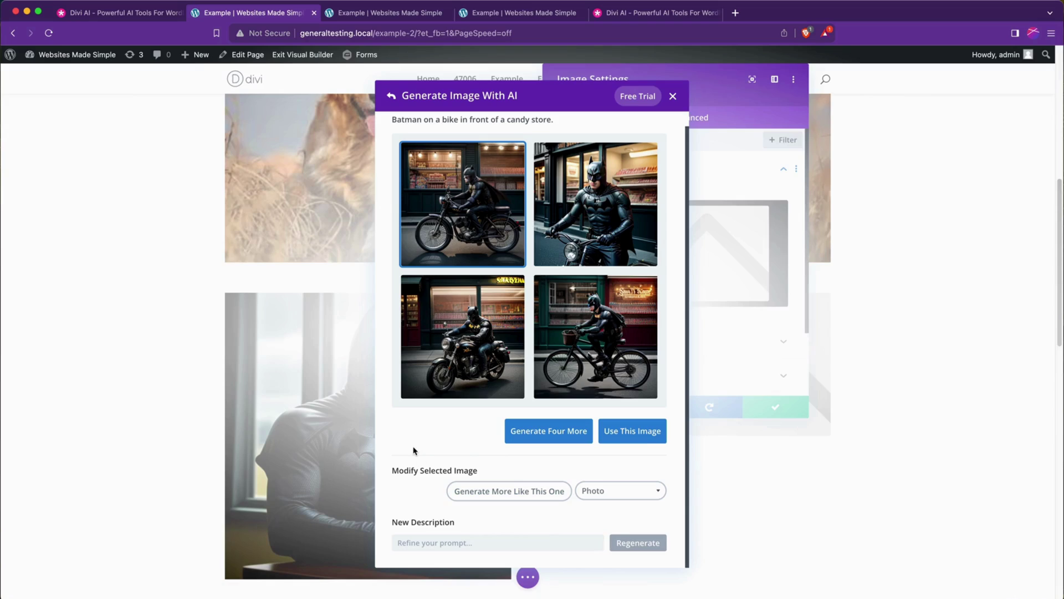
pyautogui.moveTo(562, 372)
pyautogui.click(643, 185)
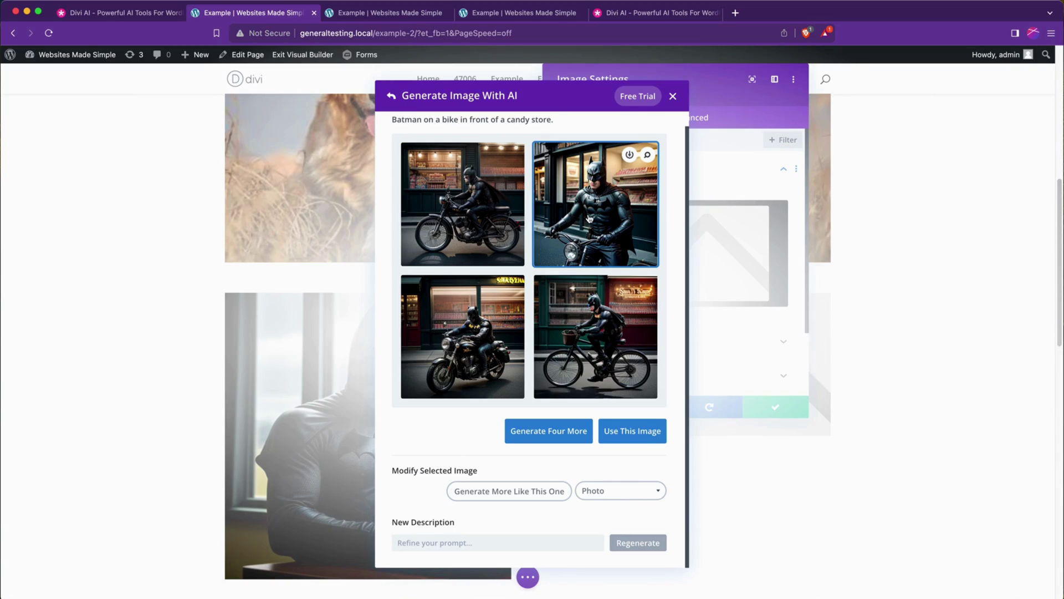
pyautogui.click(646, 432)
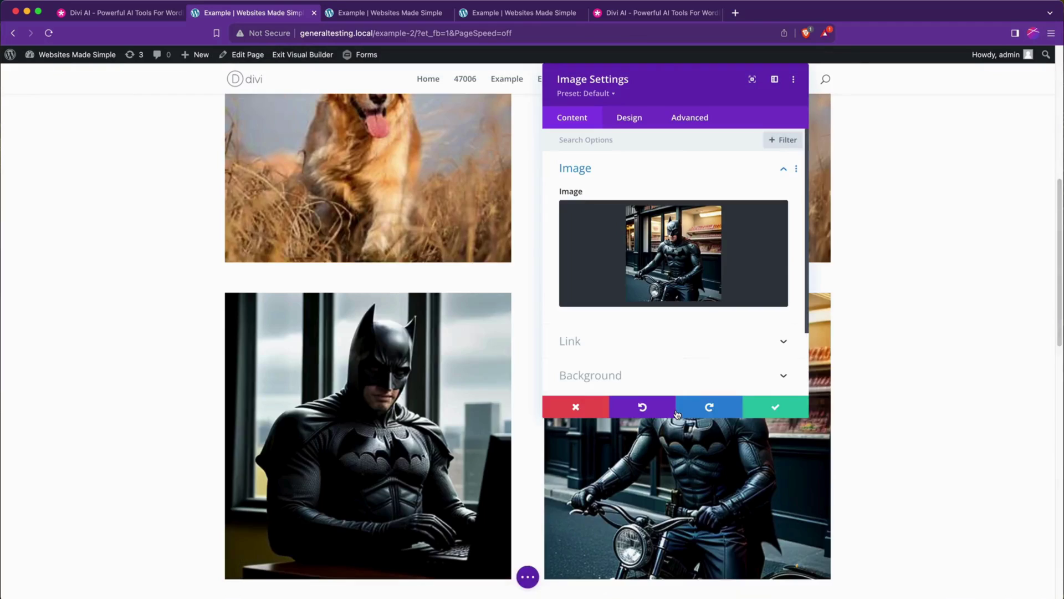
# Step: Save the Batman bike image, review it in the media library, then save the module again
pyautogui.click(775, 407)
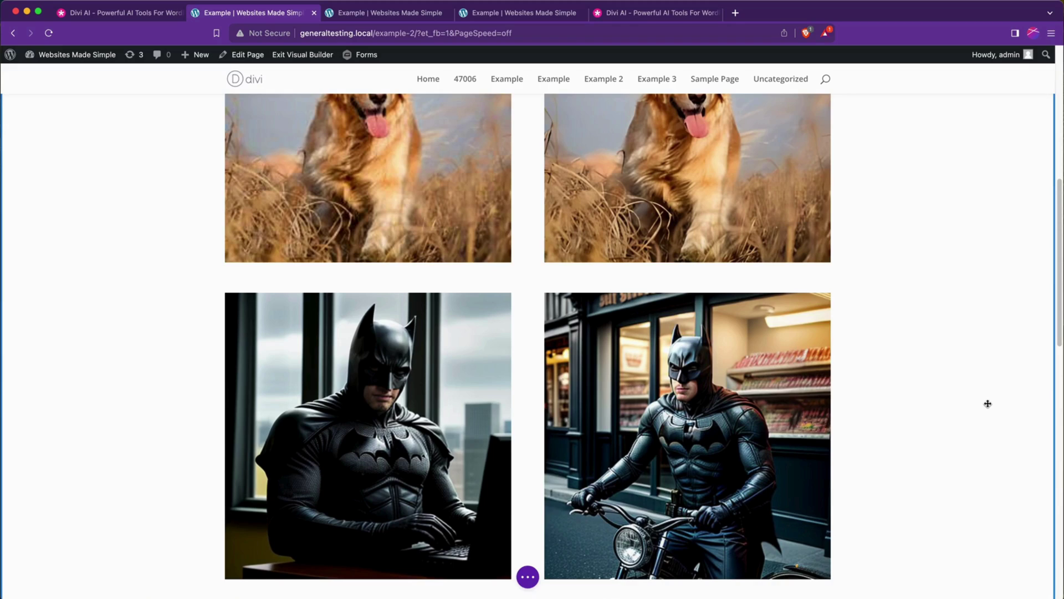
pyautogui.moveTo(683, 418)
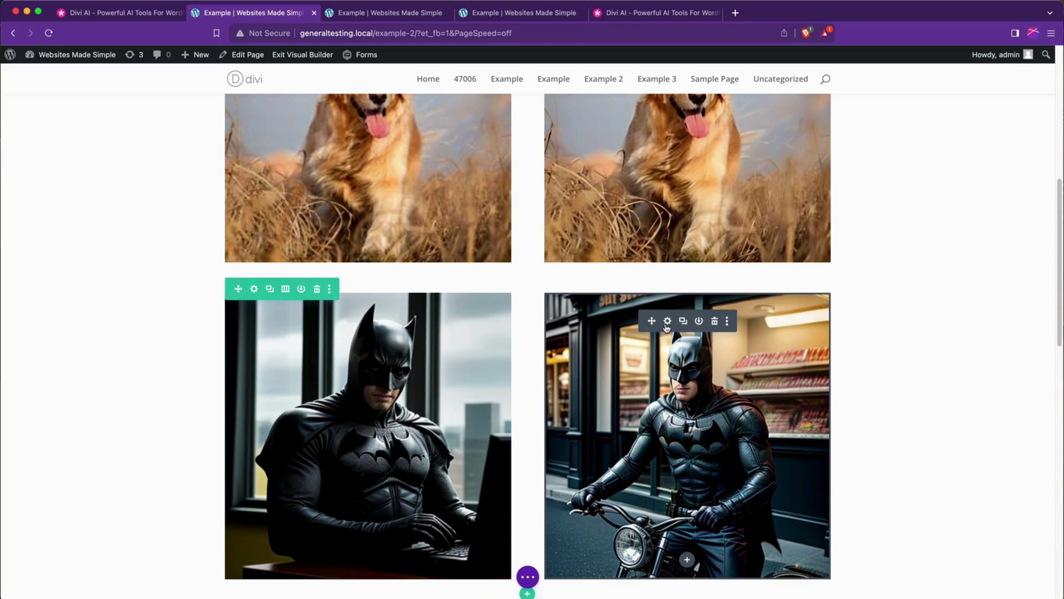
pyautogui.click(667, 322)
pyautogui.click(721, 217)
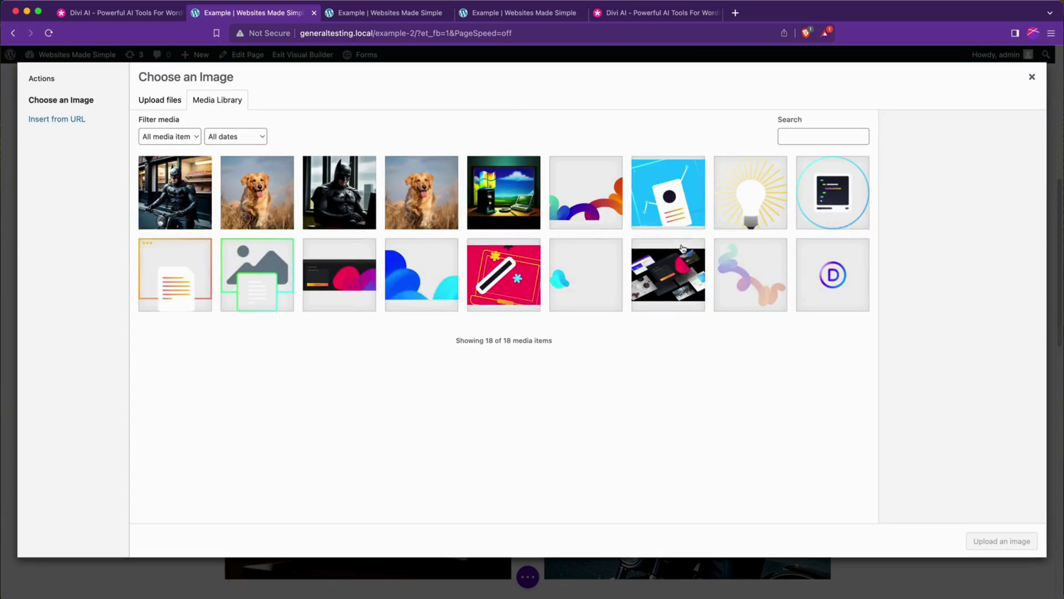
pyautogui.click(197, 197)
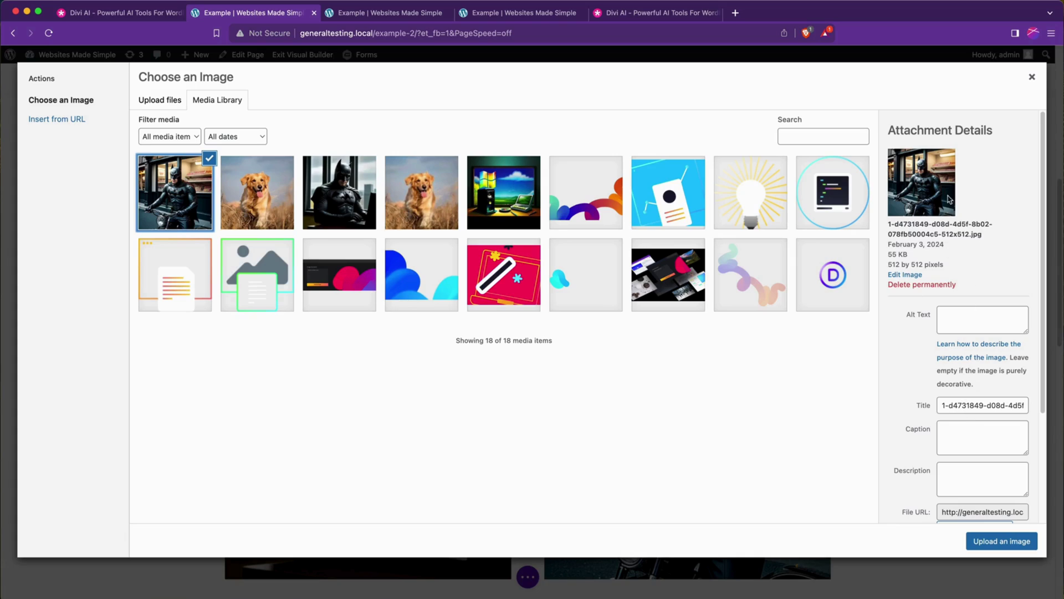
pyautogui.scroll(-3, 964, 419)
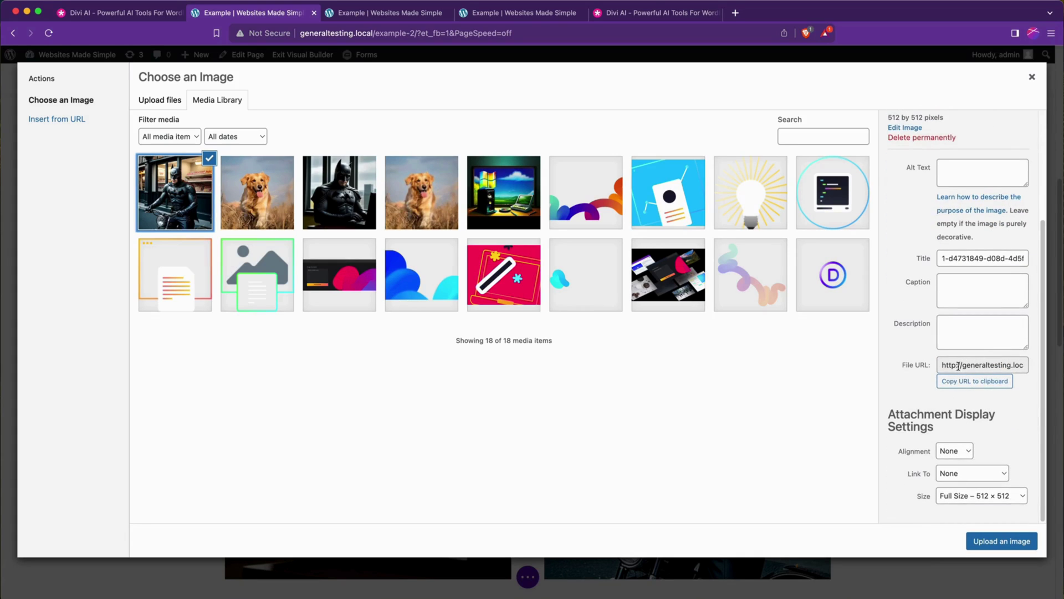
pyautogui.click(1032, 76)
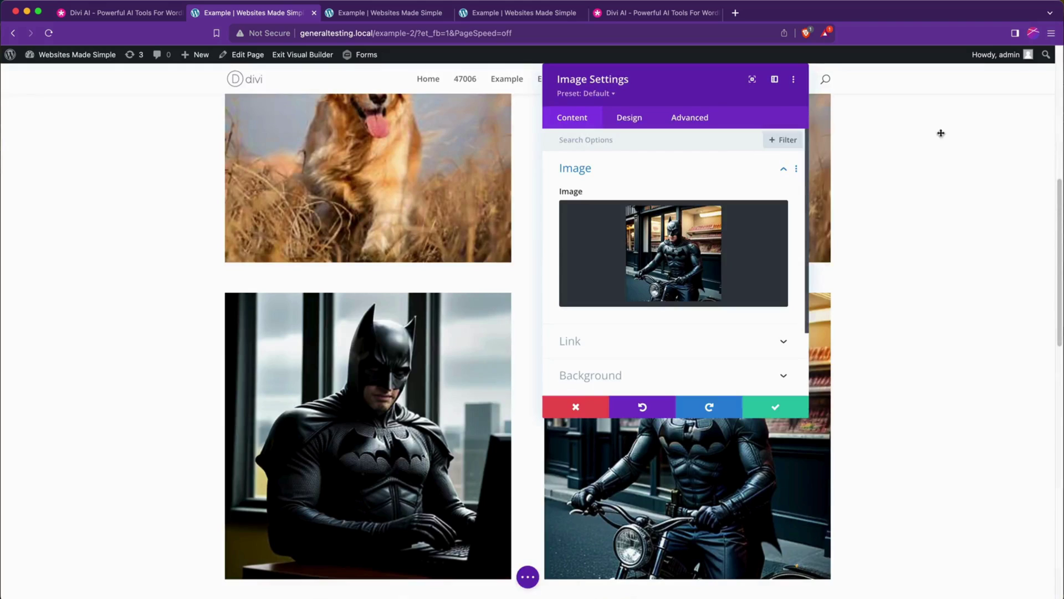
pyautogui.click(802, 411)
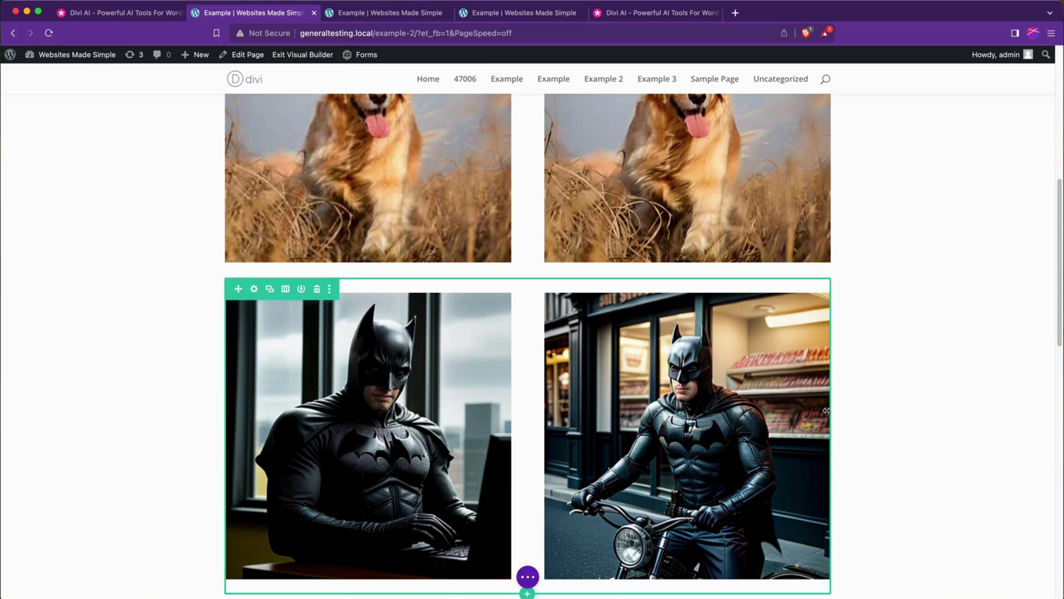
pyautogui.scroll(3, 737, 497)
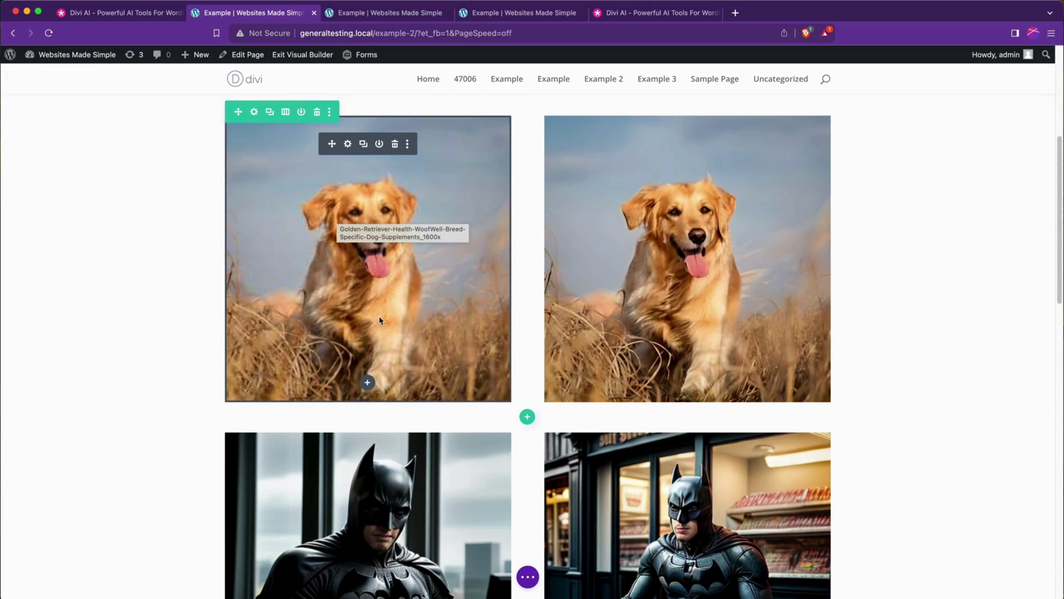
pyautogui.click(346, 145)
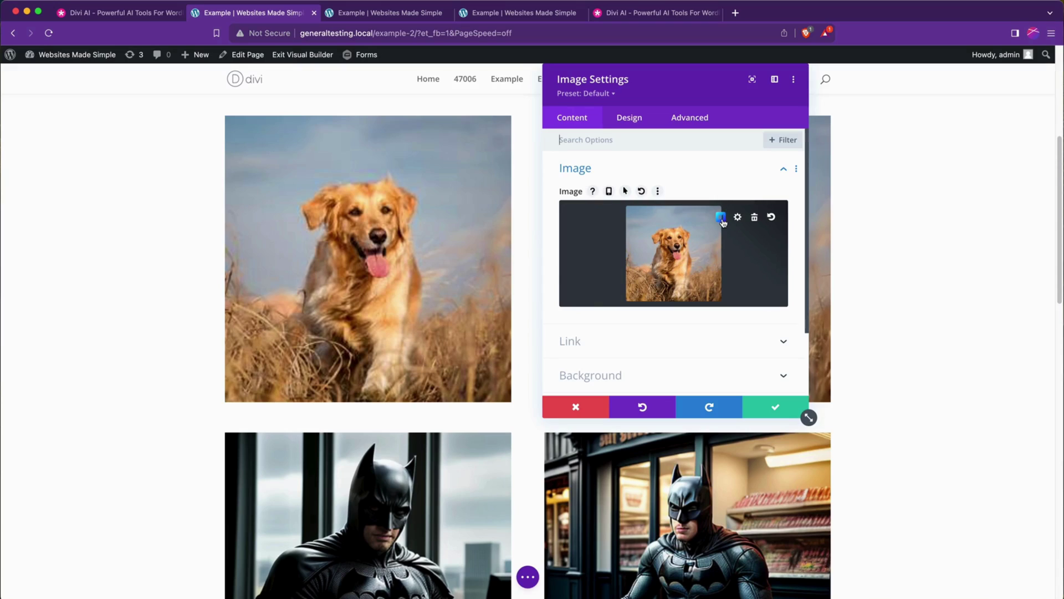
pyautogui.click(720, 218)
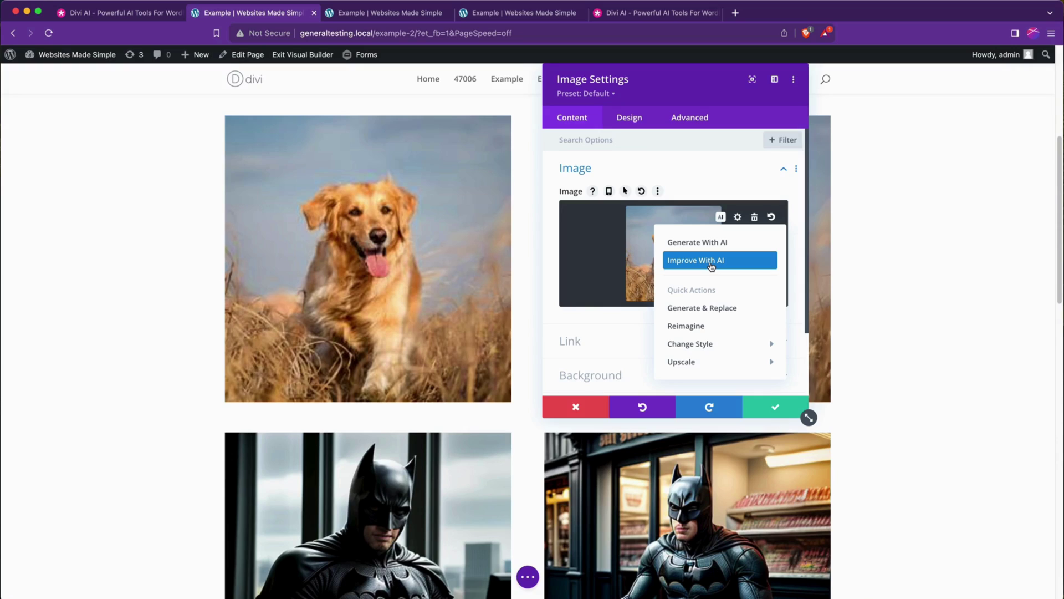
pyautogui.moveTo(697, 362)
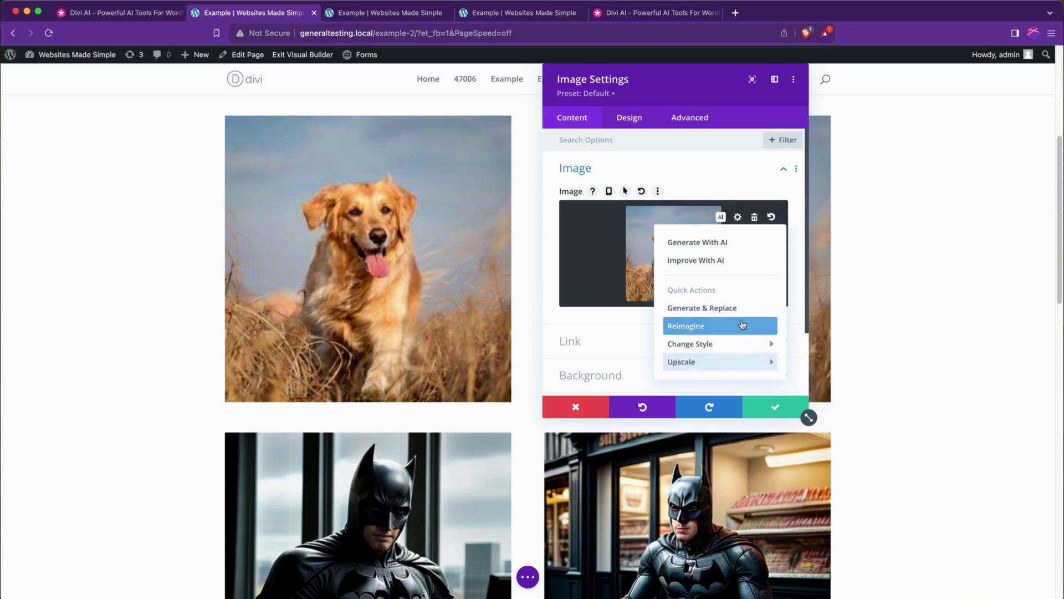
pyautogui.moveTo(751, 345)
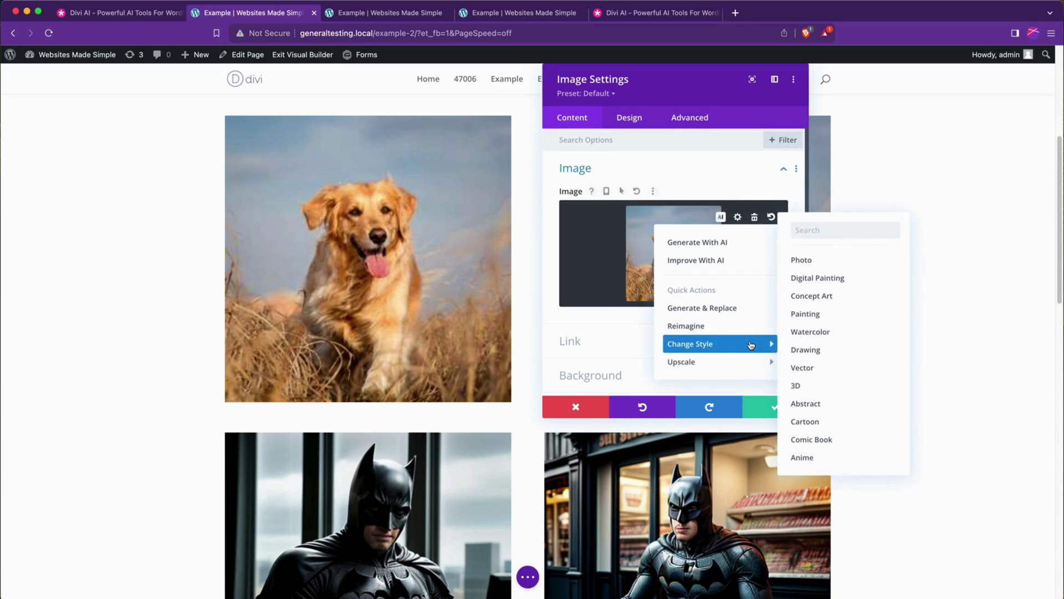
pyautogui.click(582, 407)
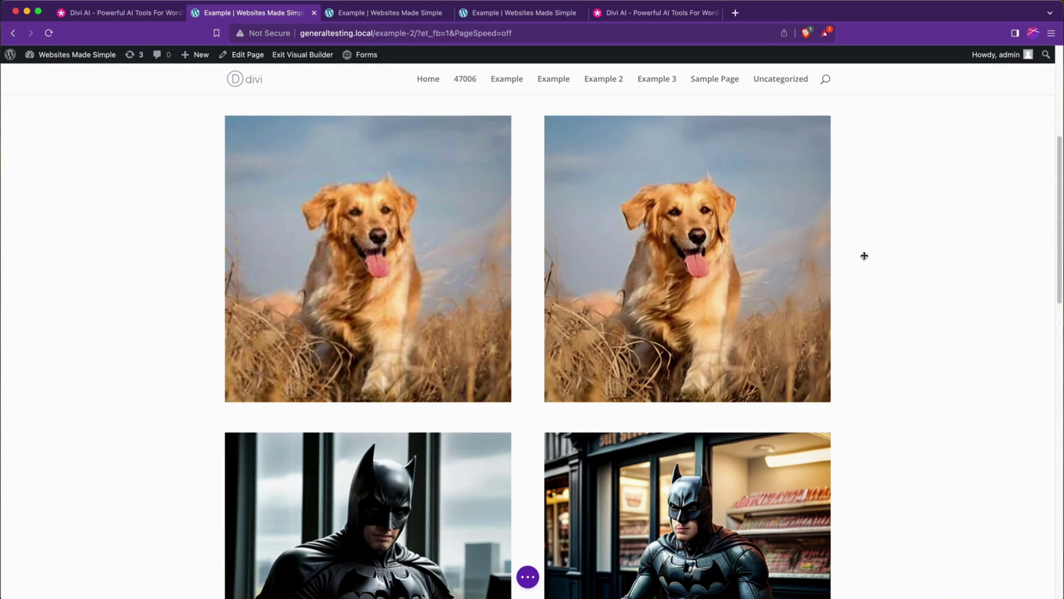
# Step: Add a Code module below the 'Let's build some code' heading
pyautogui.scroll(-3, 871, 310)
pyautogui.scroll(-3, 871, 310)
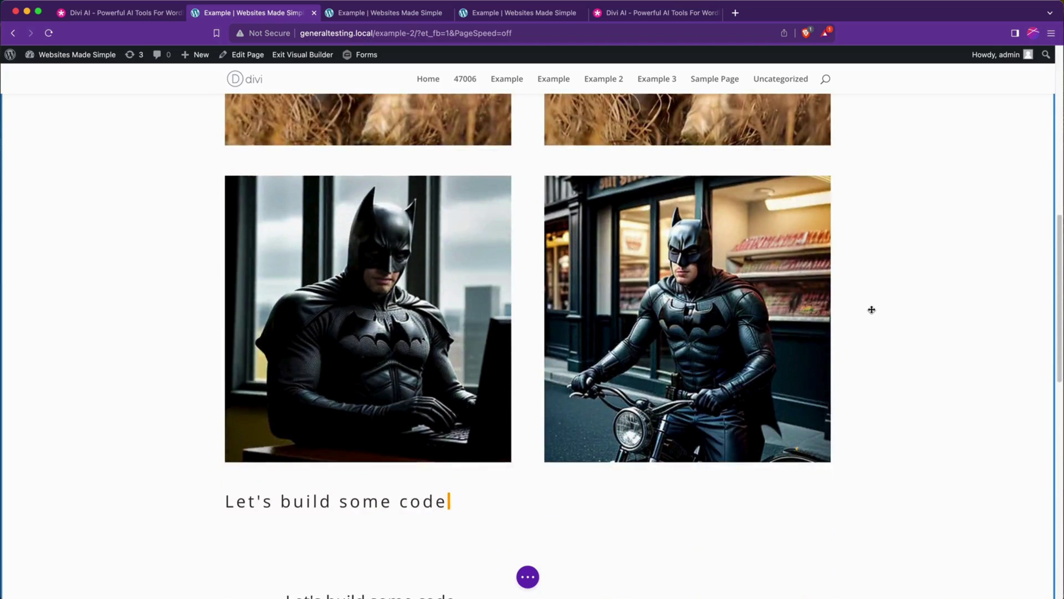
pyautogui.scroll(-1, 874, 310)
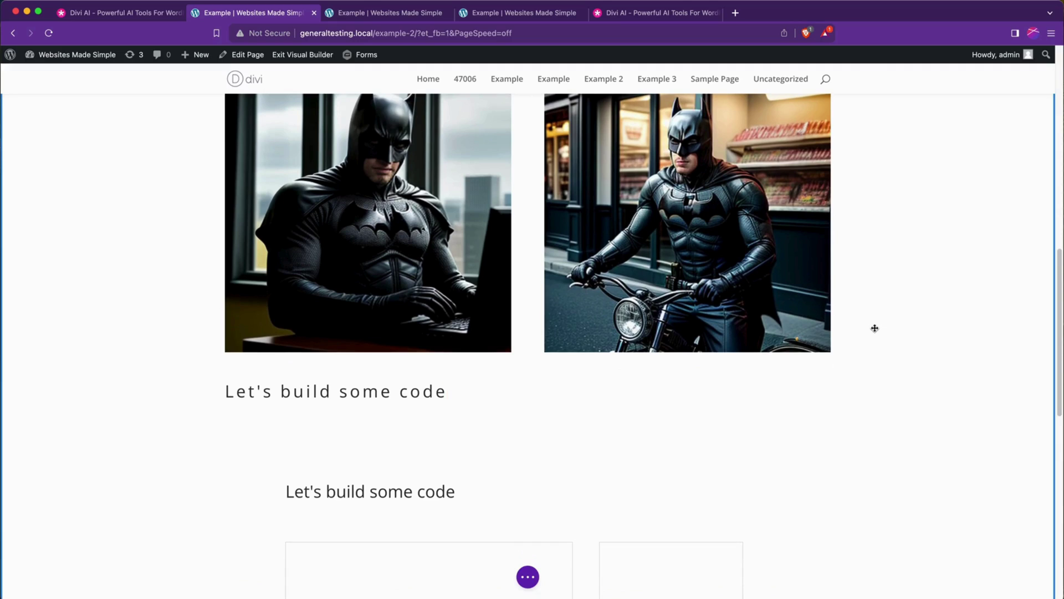
pyautogui.click(482, 394)
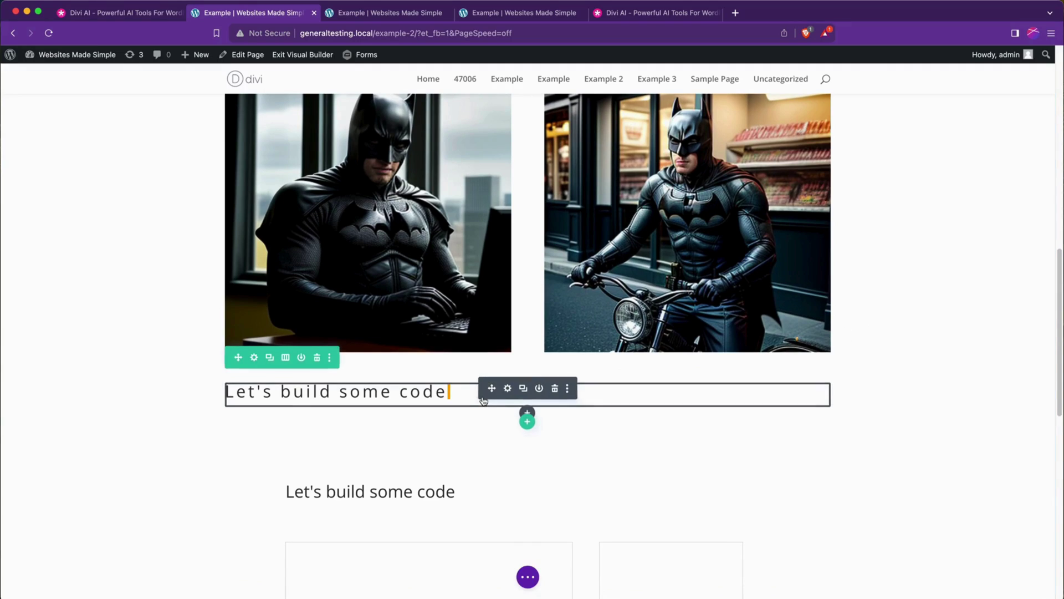
pyautogui.click(528, 413)
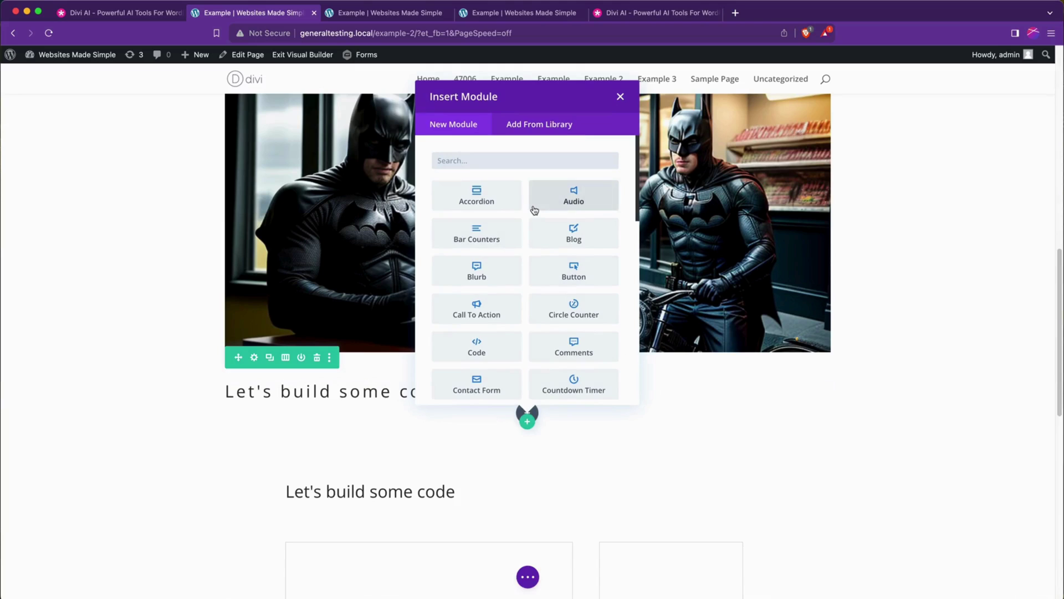
pyautogui.write('code')
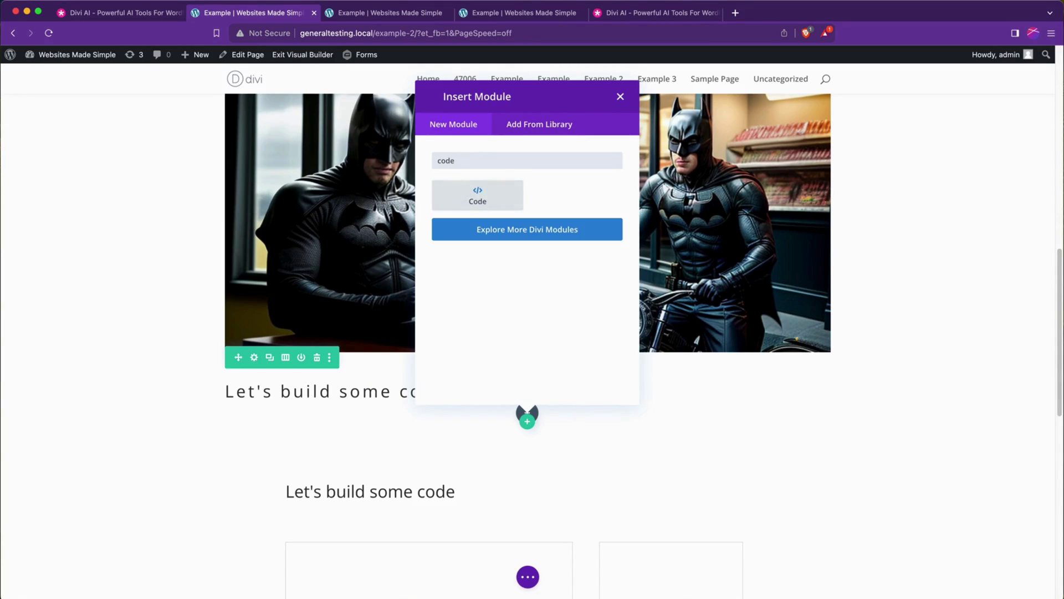
pyautogui.click(477, 195)
pyautogui.moveTo(704, 97); pyautogui.dragTo(693, 148)
# Step: Write a parent div containing a nested child div with the text 'Inner content'
pyautogui.click(631, 272)
pyautogui.write('<div')
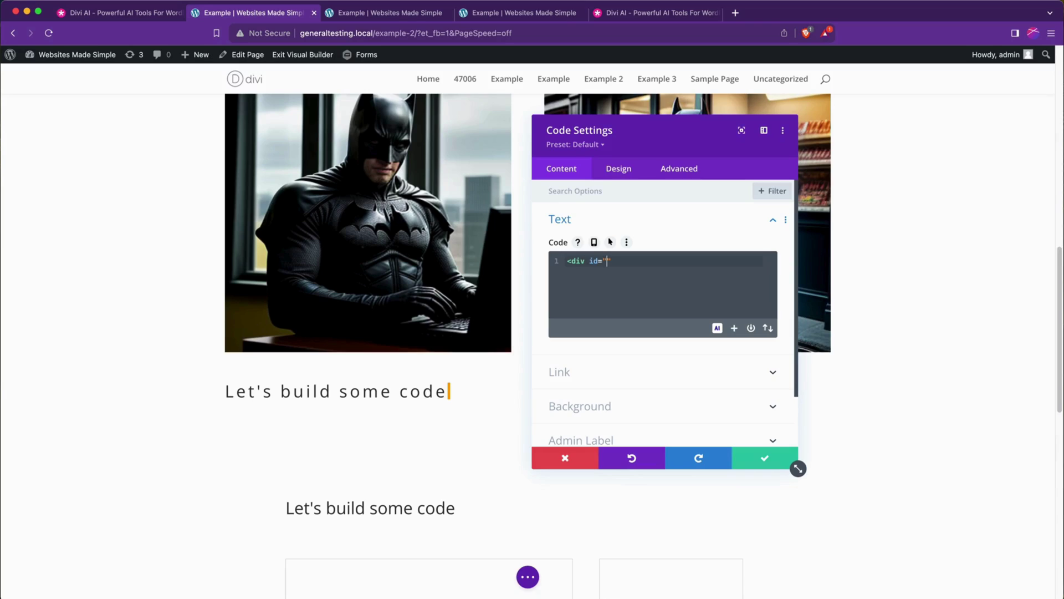
pyautogui.write(' id="parent">')
pyautogui.press('Return')
pyautogui.write('<div ')
pyautogui.write('id="chjiol')
pyautogui.write('ild">')
pyautogui.press('Return')
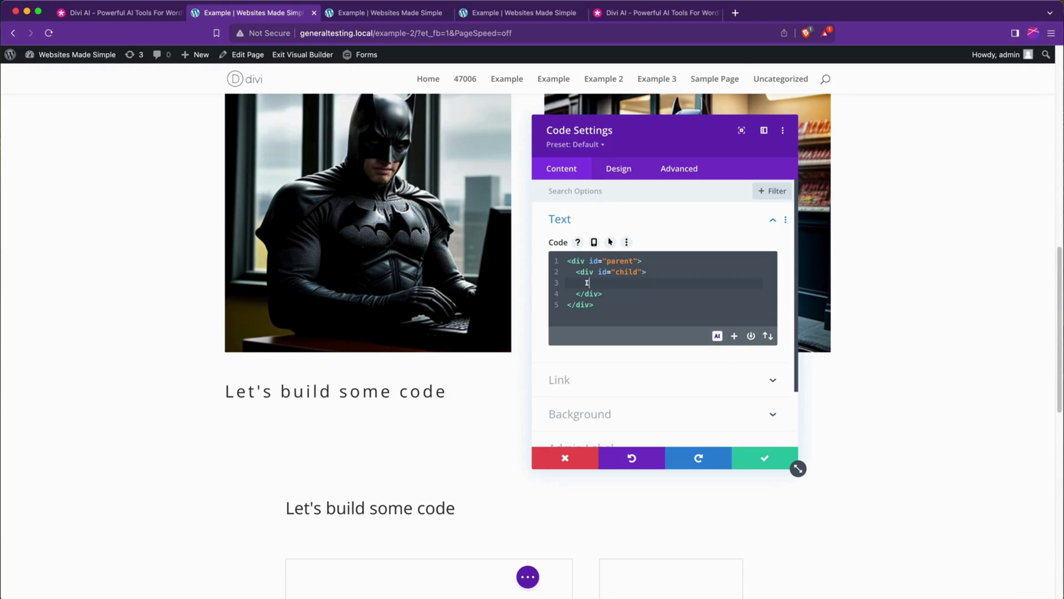
pyautogui.write('Inner content')
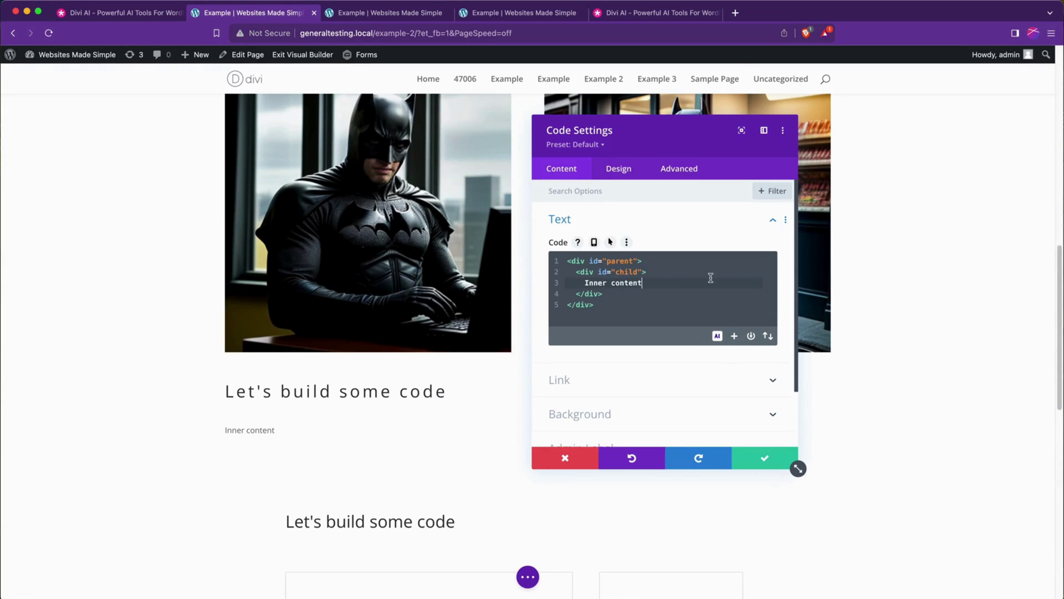
# Step: Ask Code With AI to horizontally center the child div inside the parent div
pyautogui.click(717, 335)
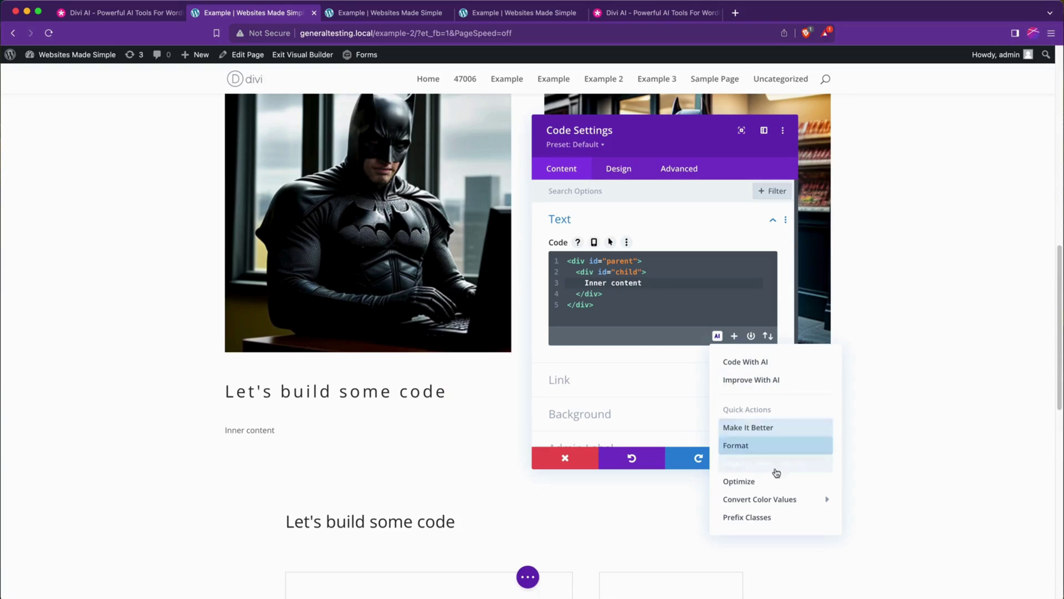
pyautogui.moveTo(796, 502)
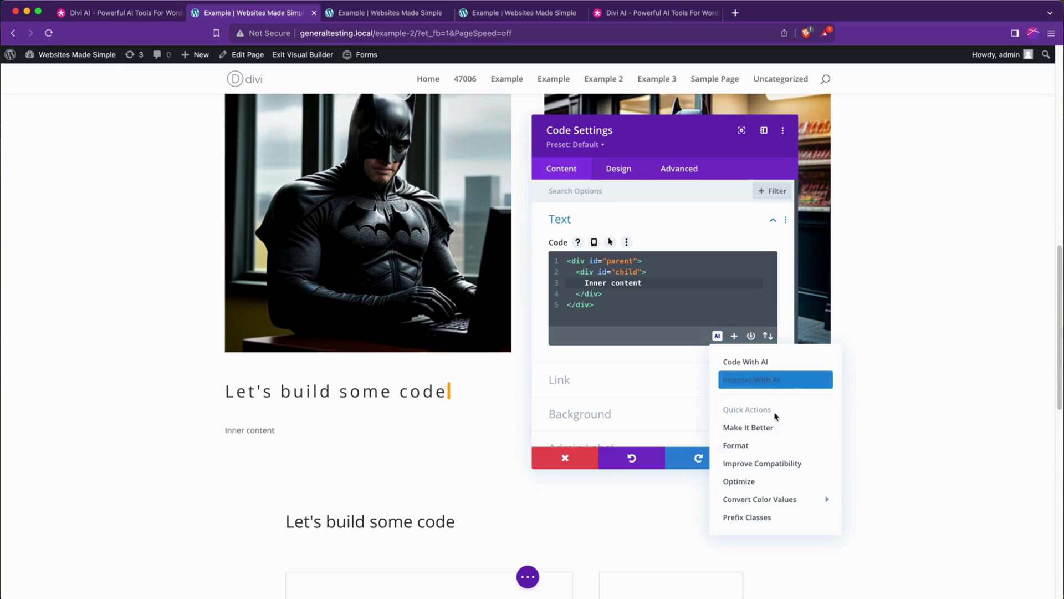
pyautogui.click(781, 382)
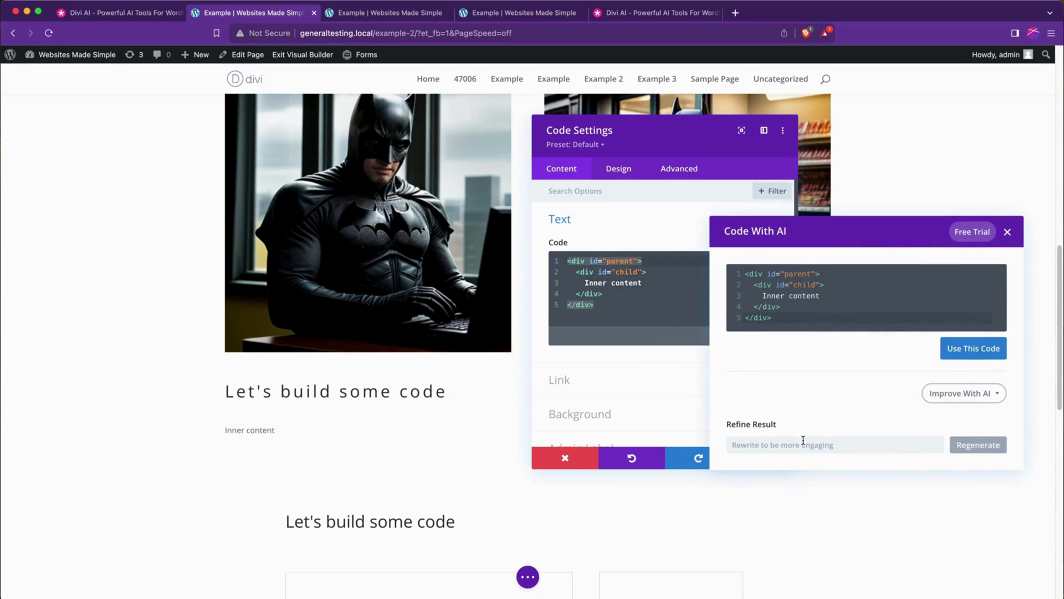
pyautogui.write('Mak')
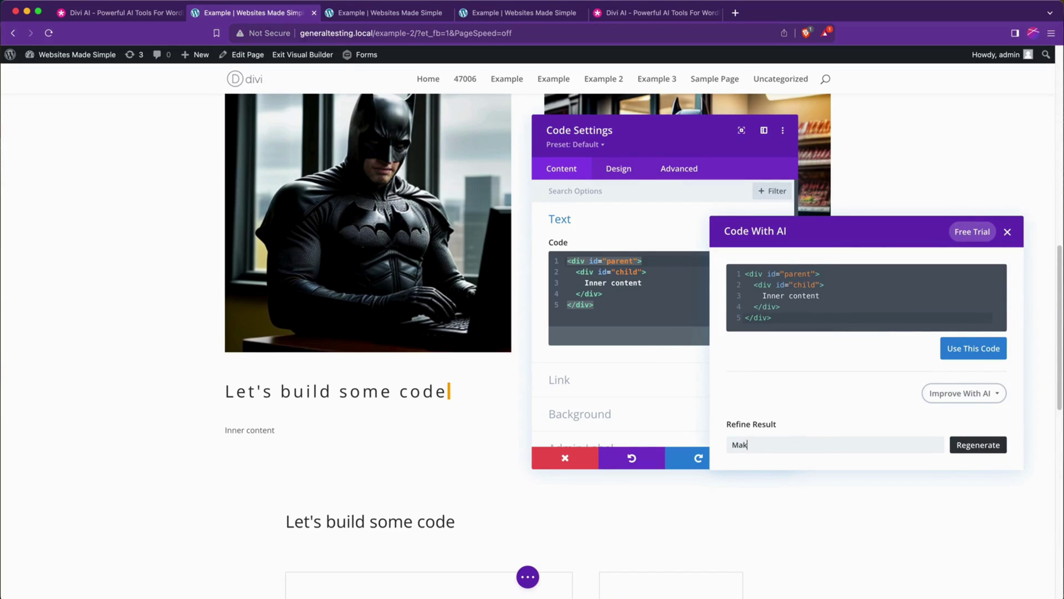
pyautogui.write('e it so the ch')
pyautogui.write('ild div is horizontally centered ')
pyautogui.write('inside the parent div.')
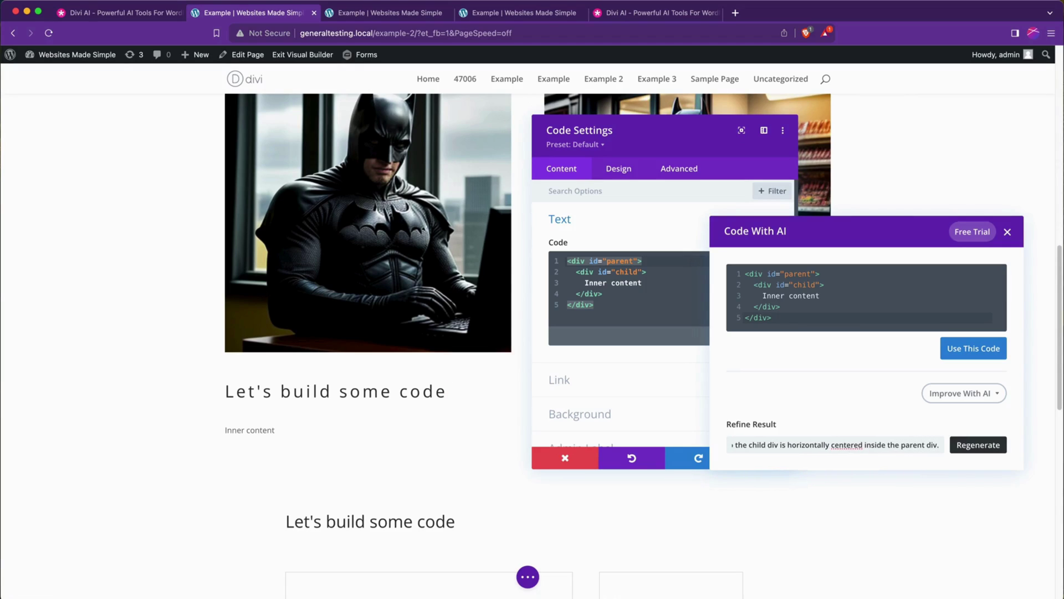
pyautogui.click(985, 448)
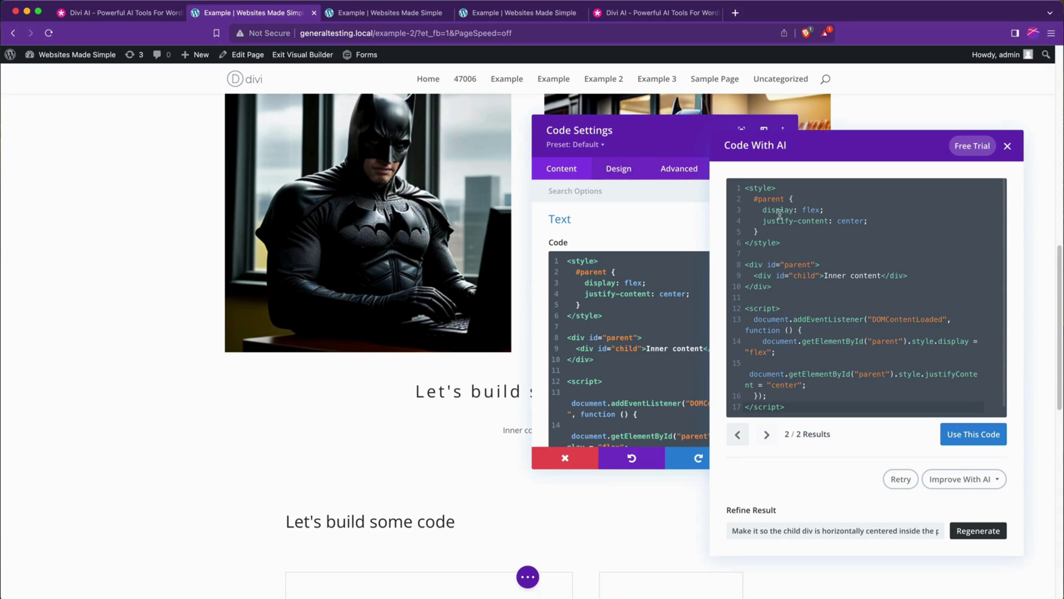
# Step: Inspect the generated #parent flex centering rules
pyautogui.click(782, 233)
pyautogui.moveTo(751, 198); pyautogui.dragTo(838, 208)
pyautogui.moveTo(755, 222); pyautogui.dragTo(905, 225)
pyautogui.click(798, 229)
pyautogui.scroll(-1, 825, 290)
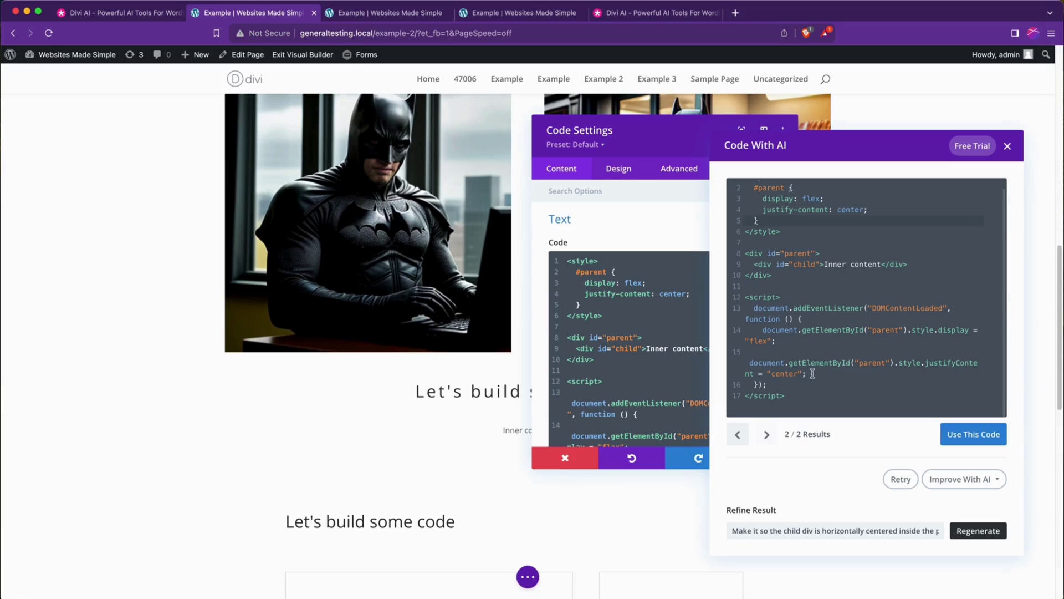
# Step: Delete the generated JavaScript block, then insert the code into the module and save it
pyautogui.moveTo(746, 297); pyautogui.dragTo(786, 320)
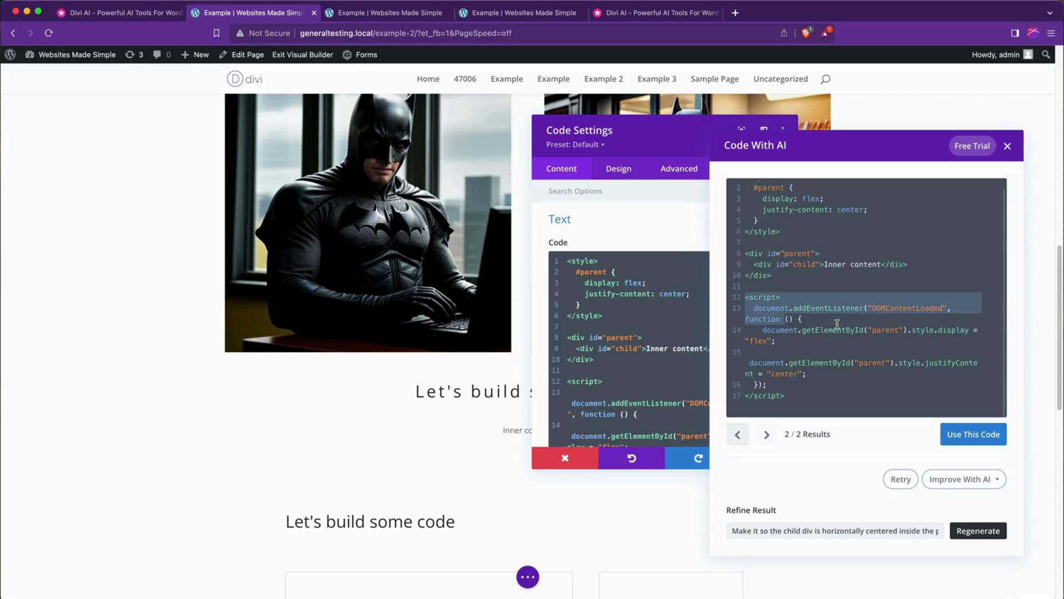
pyautogui.click(838, 324)
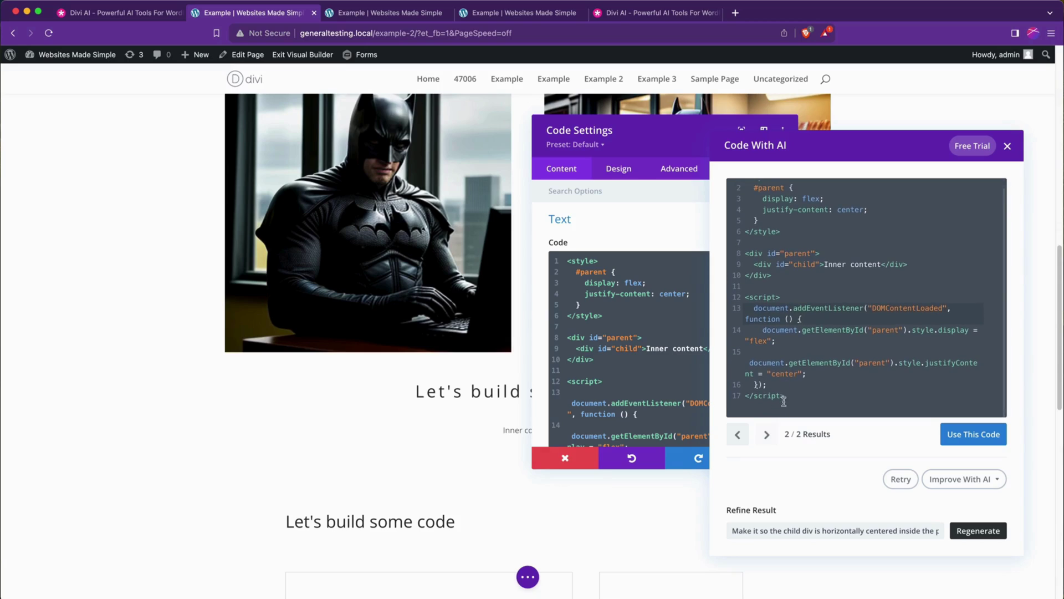
pyautogui.moveTo(786, 396); pyautogui.dragTo(733, 297)
pyautogui.press('BackSpace')
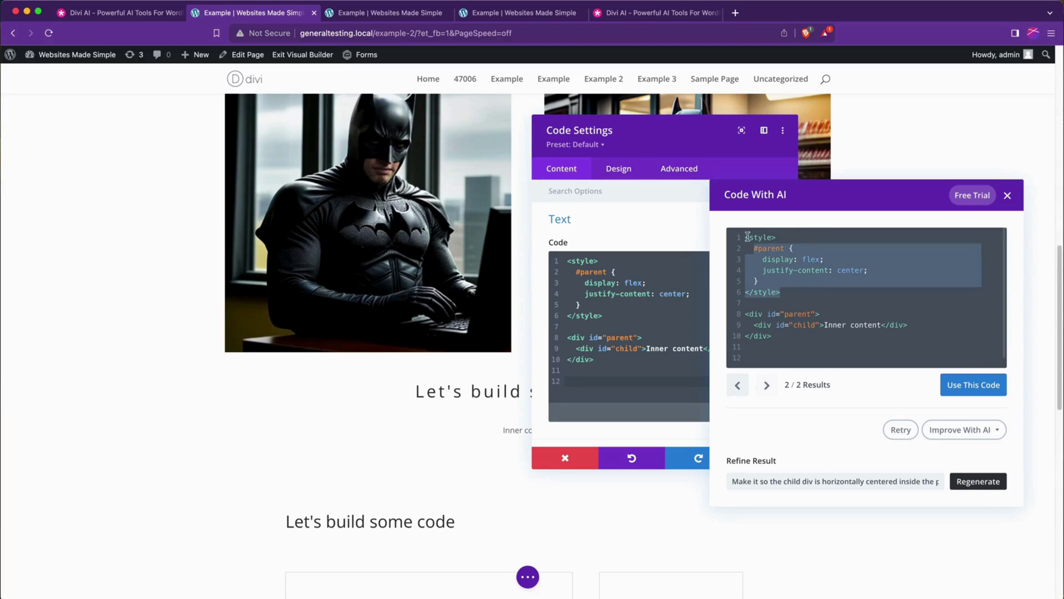
pyautogui.click(810, 284)
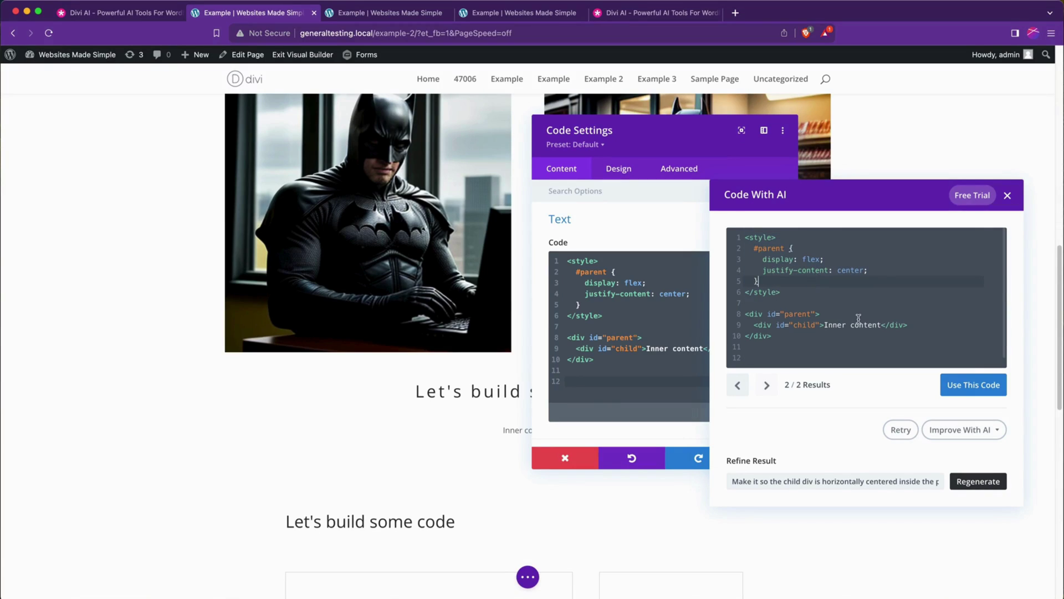
pyautogui.click(978, 384)
pyautogui.click(757, 458)
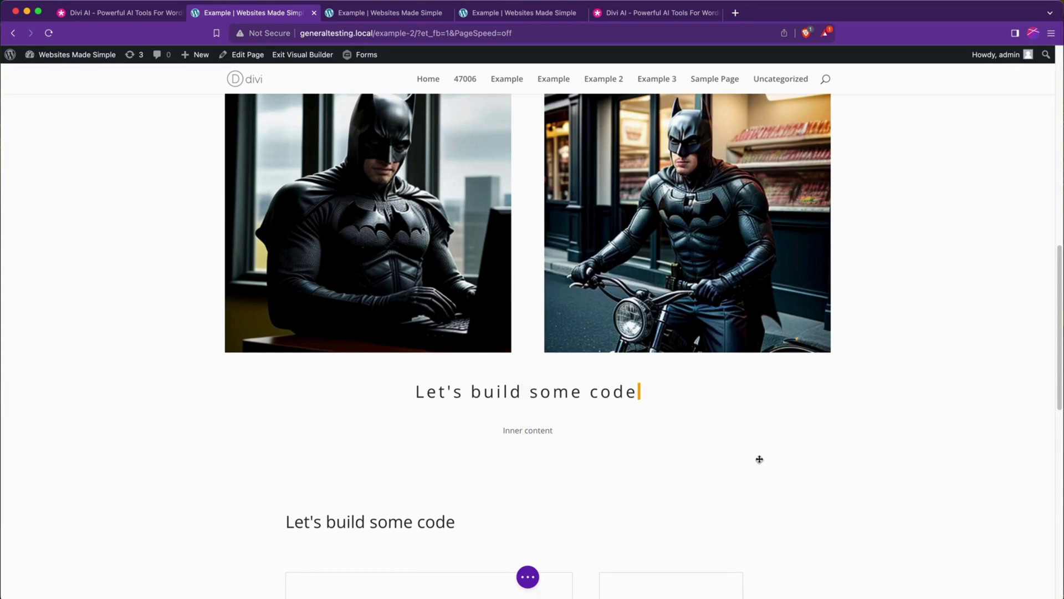
# Step: Review the typewriter-effect code in the Code module settings, save them, and expand the page controls
pyautogui.click(600, 391)
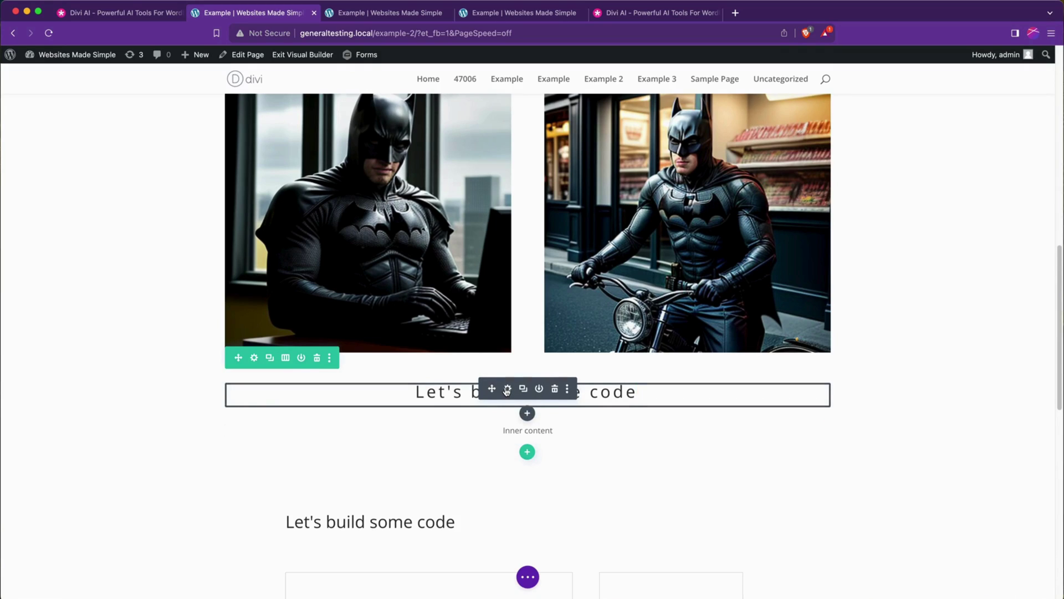
pyautogui.click(597, 431)
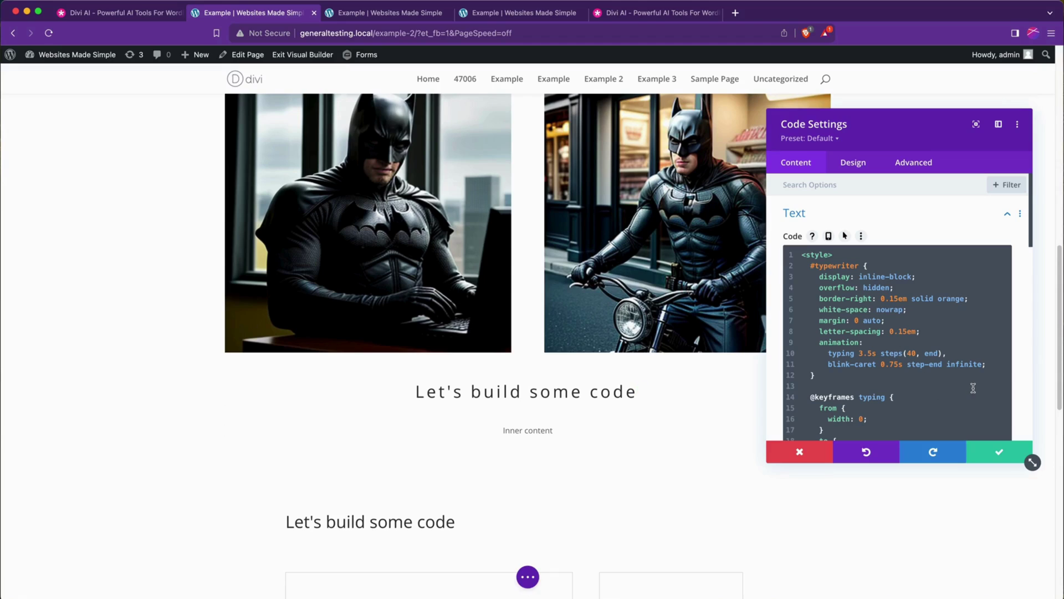
pyautogui.scroll(-10, 903, 377)
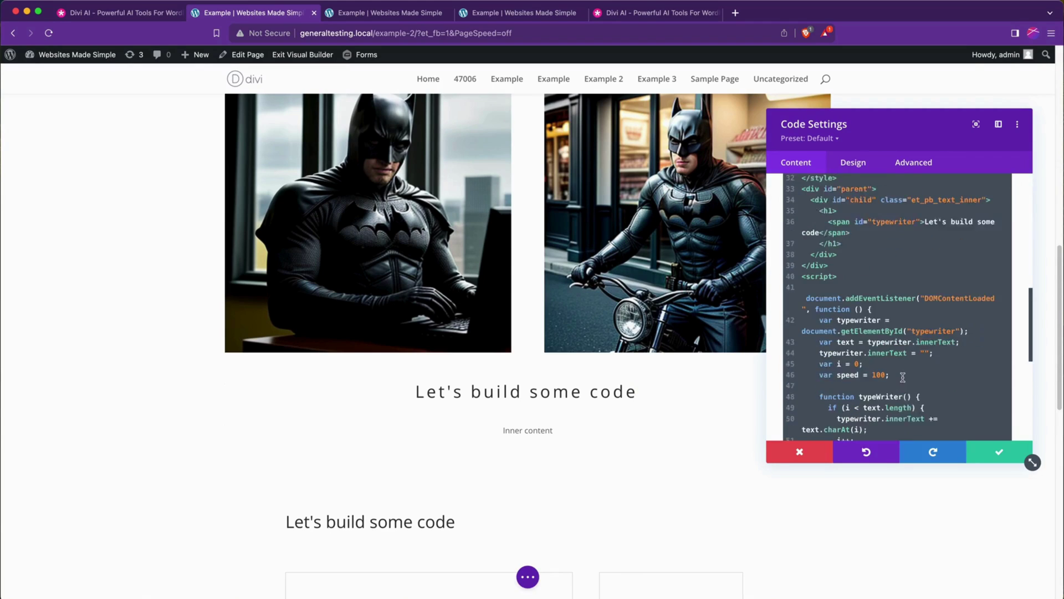
pyautogui.scroll(-5, 902, 377)
pyautogui.scroll(10, 903, 377)
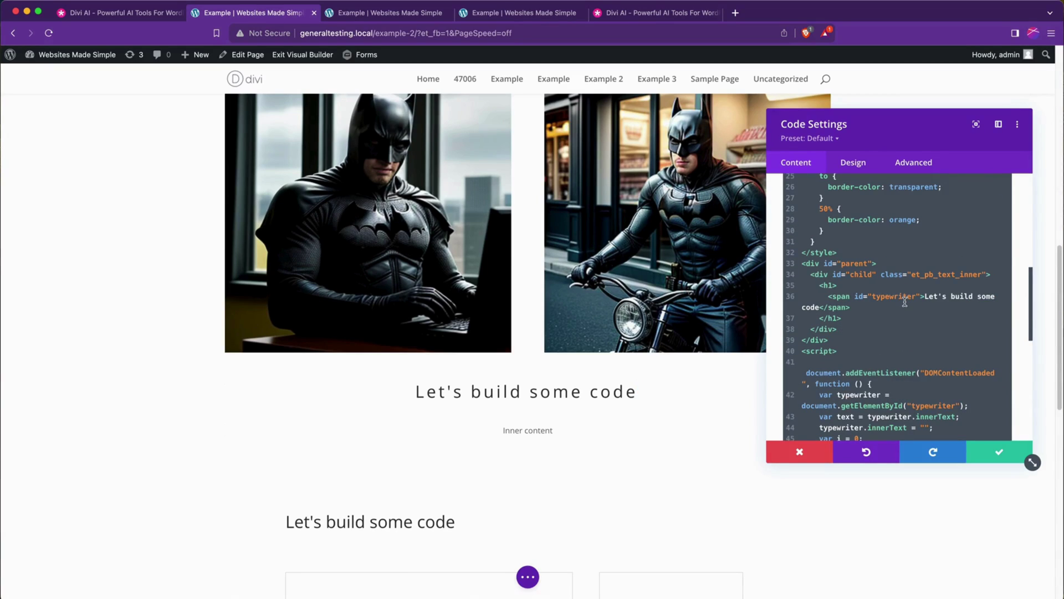
pyautogui.scroll(-3, 892, 308)
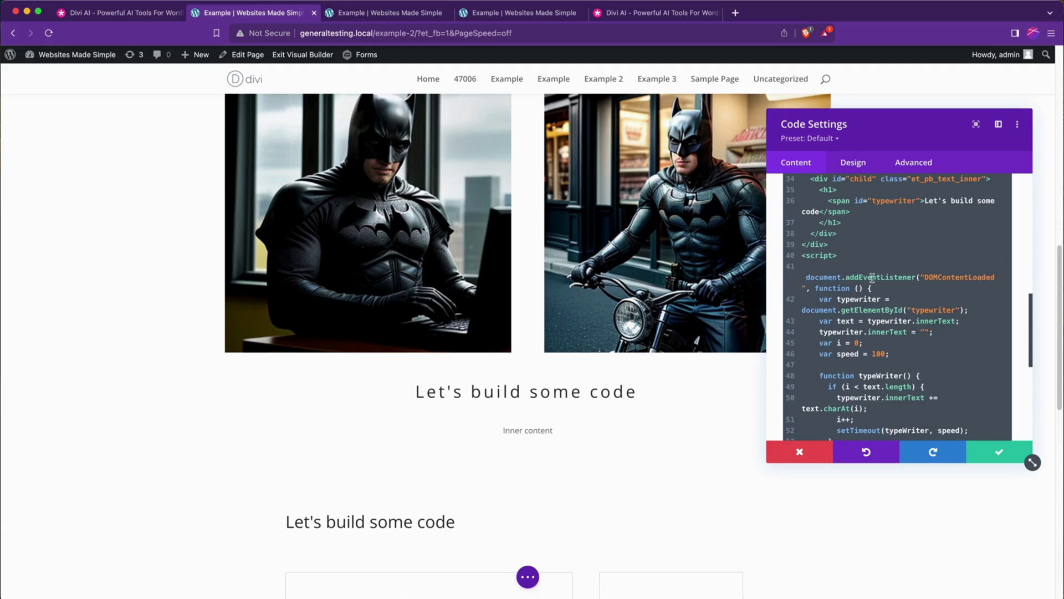
pyautogui.scroll(-3, 872, 277)
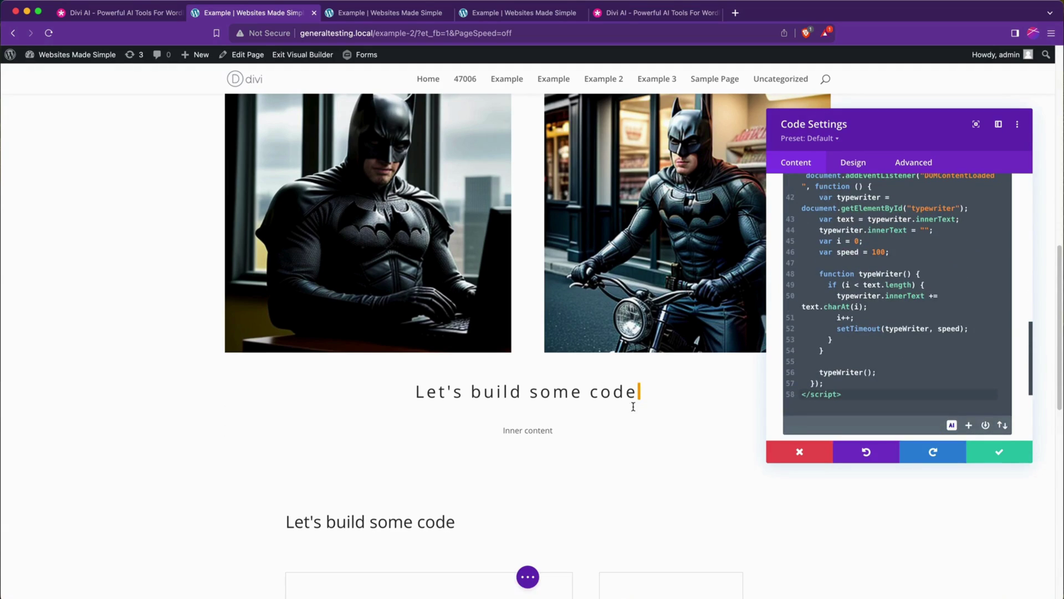
pyautogui.scroll(5, 880, 380)
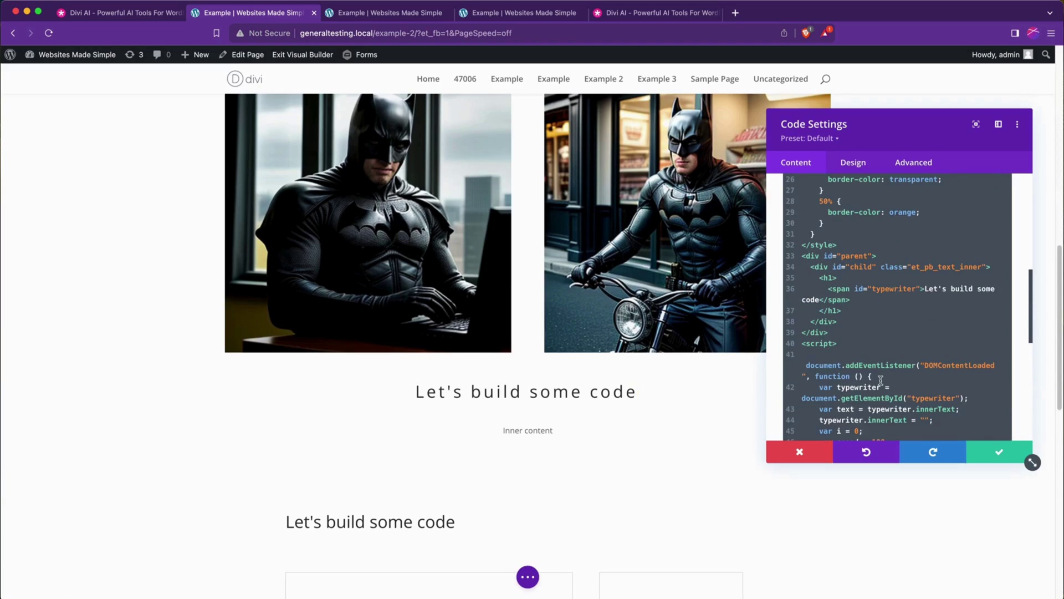
pyautogui.scroll(5, 881, 380)
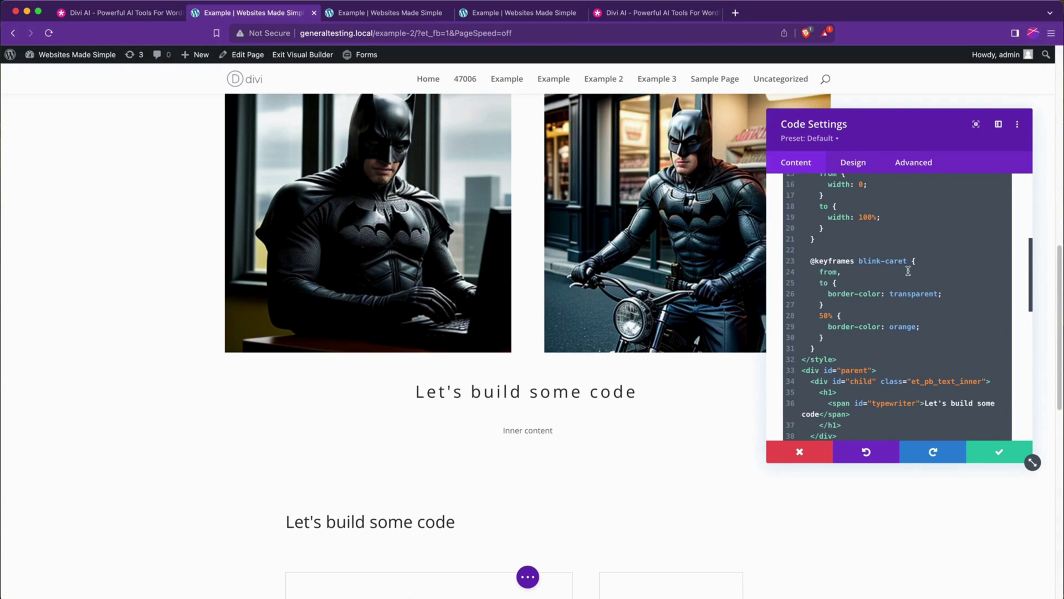
pyautogui.scroll(-5, 884, 301)
pyautogui.scroll(3, 943, 352)
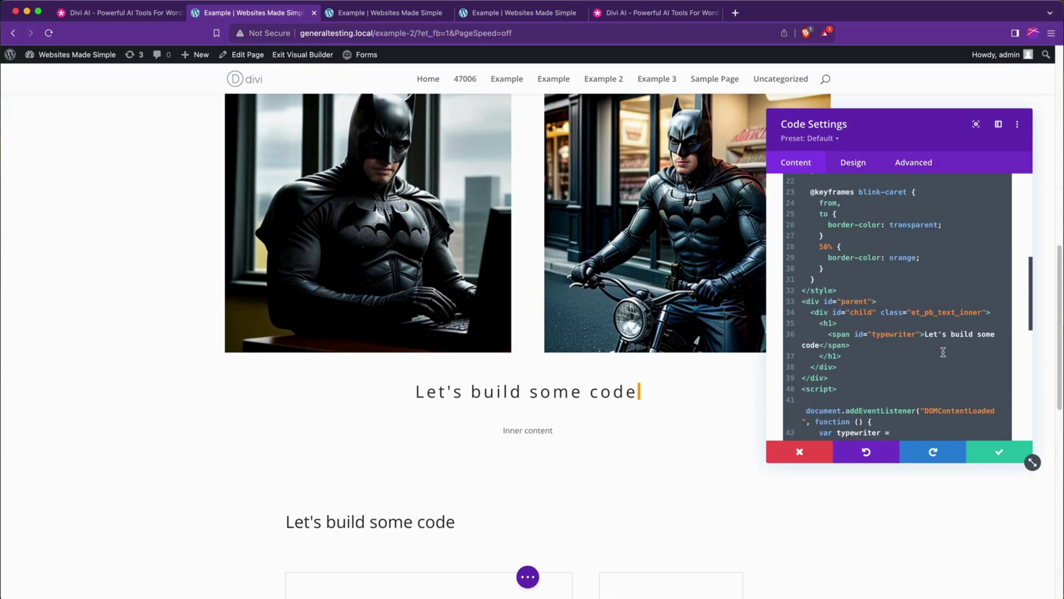
pyautogui.scroll(10, 943, 352)
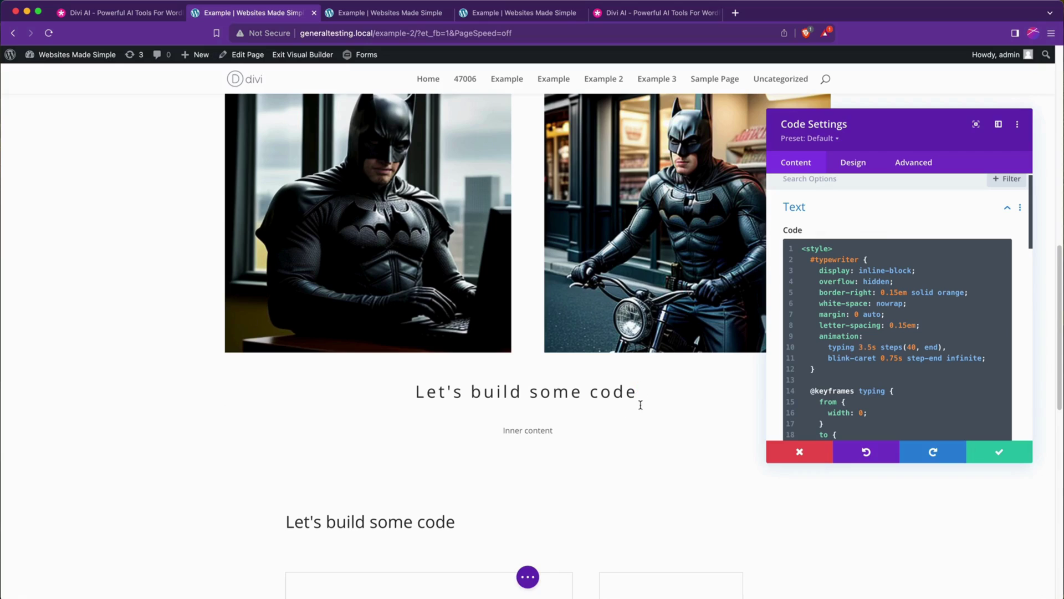
pyautogui.click(1010, 454)
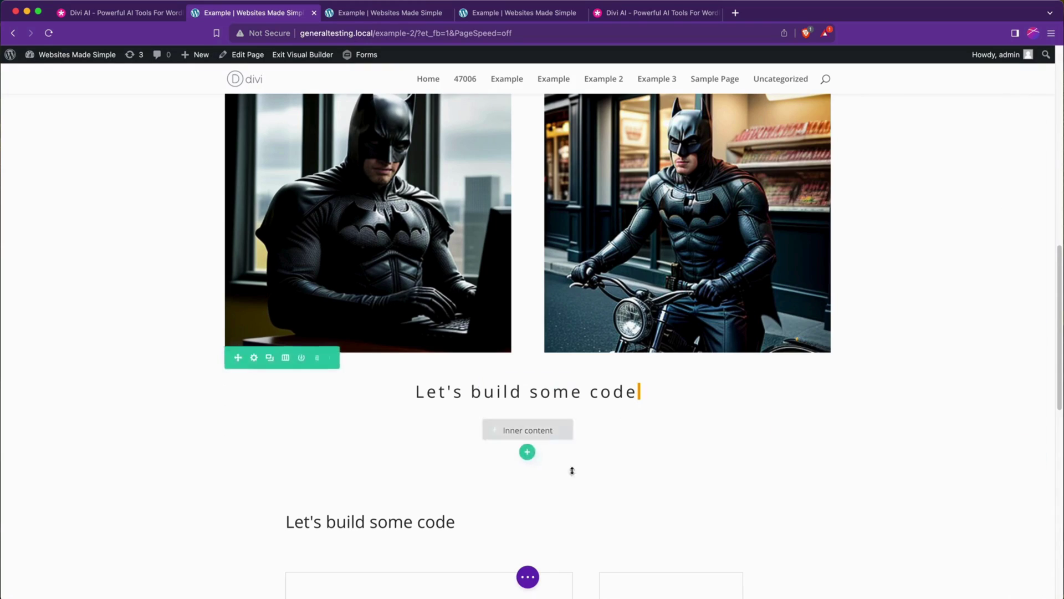
pyautogui.click(529, 577)
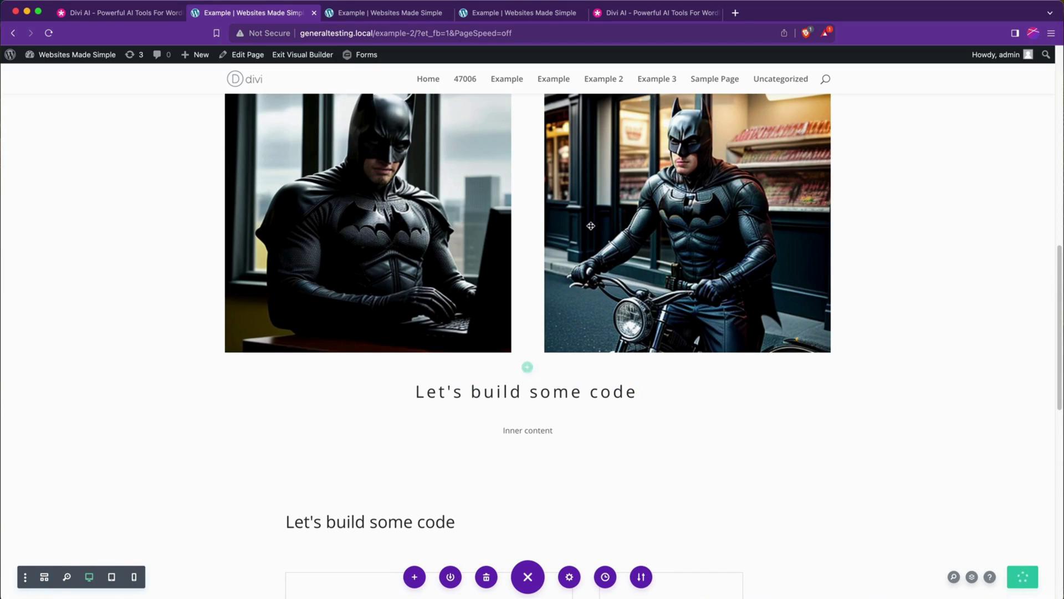
# Step: Refresh the live page and scroll to the bikes paragraph, typewriter heading and centered 'Inner content'
pyautogui.click(395, 12)
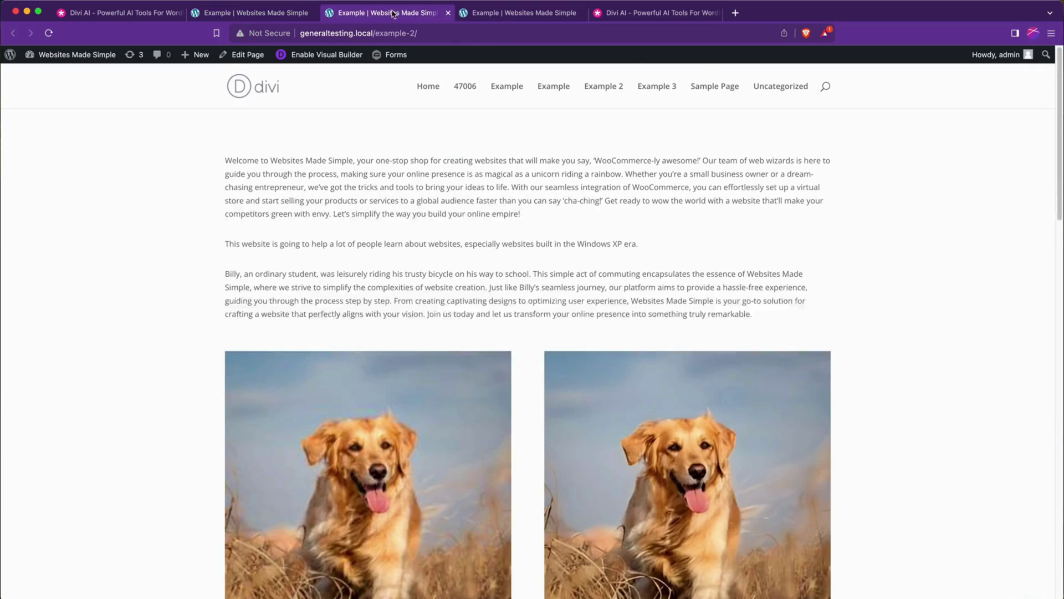
pyautogui.click(49, 32)
pyautogui.scroll(-4, 499, 283)
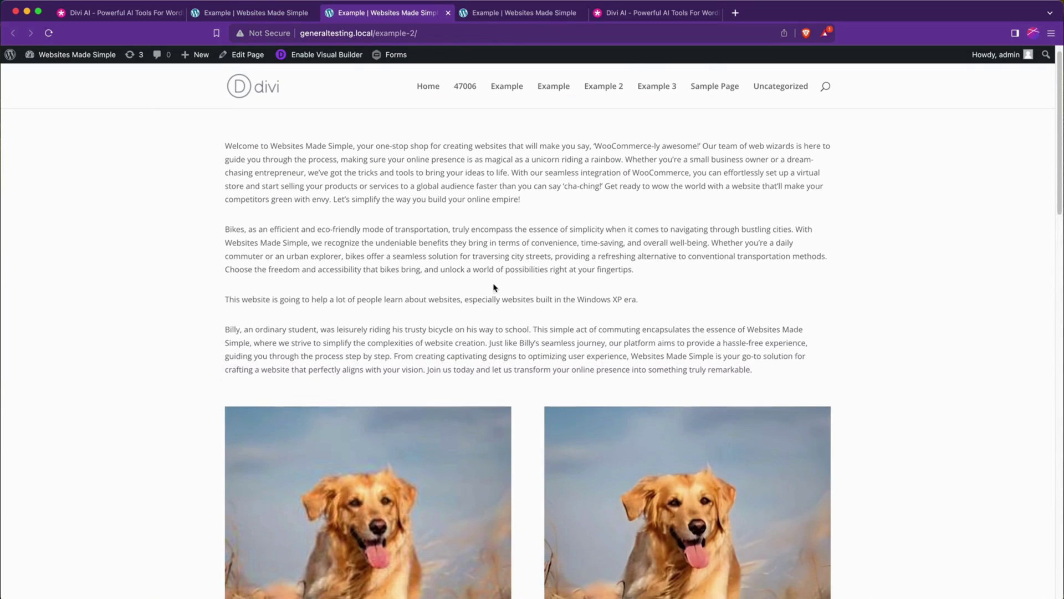
pyautogui.scroll(-8, 546, 277)
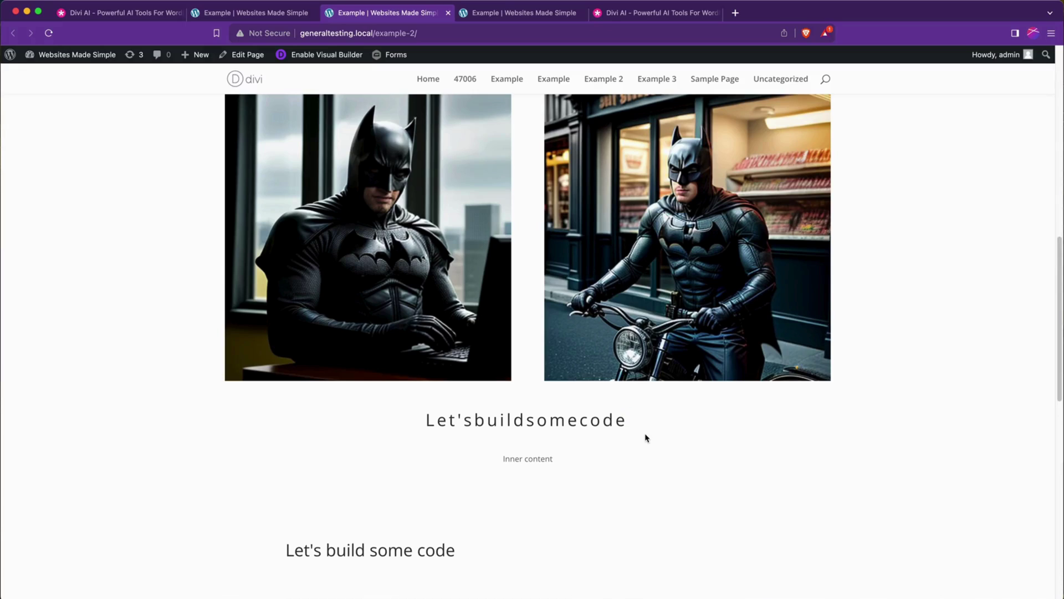
# Step: Return to the Divi AI page and scroll through the Coming Soon roadmap to 'Get Divi AI Today'
pyautogui.click(680, 18)
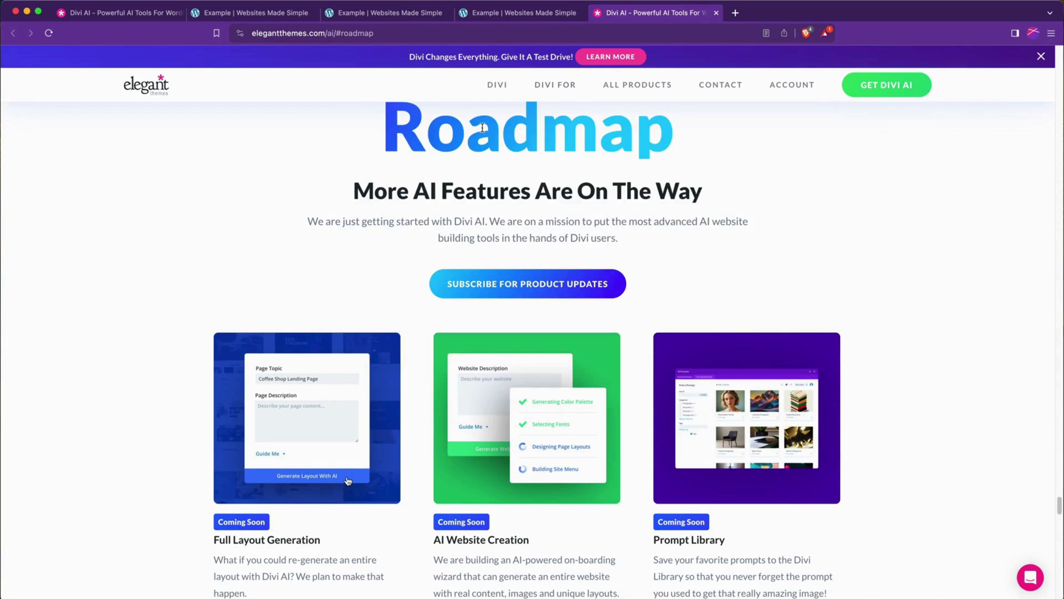
pyautogui.scroll(-3, 255, 215)
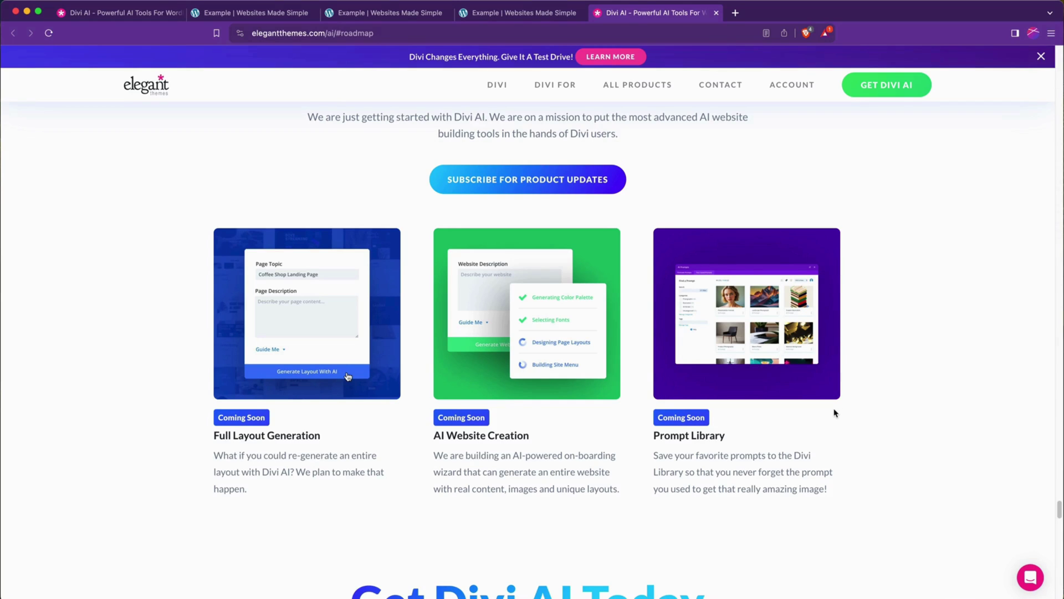
pyautogui.scroll(-5, 836, 413)
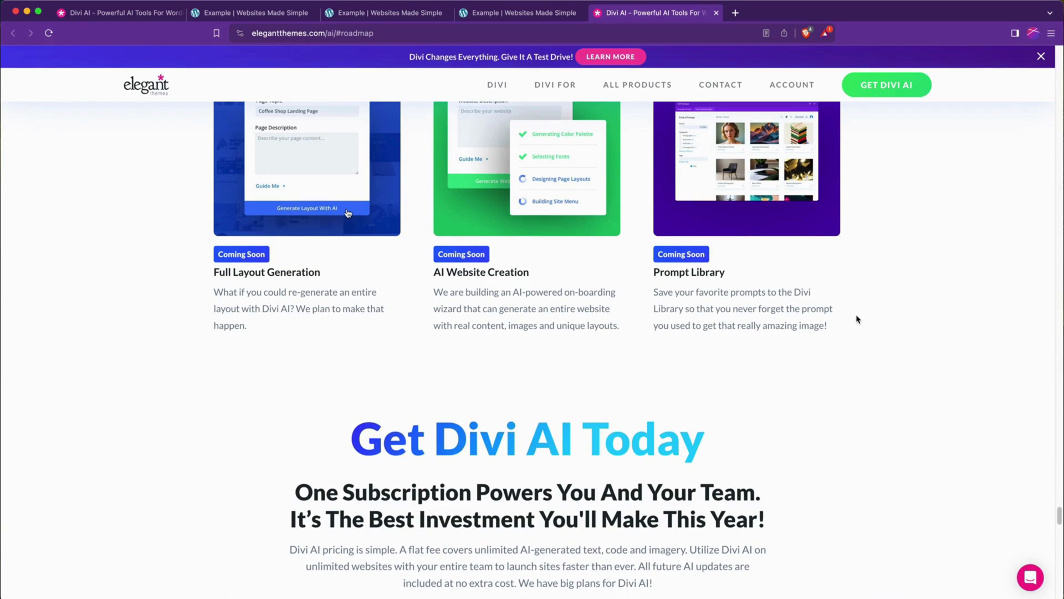